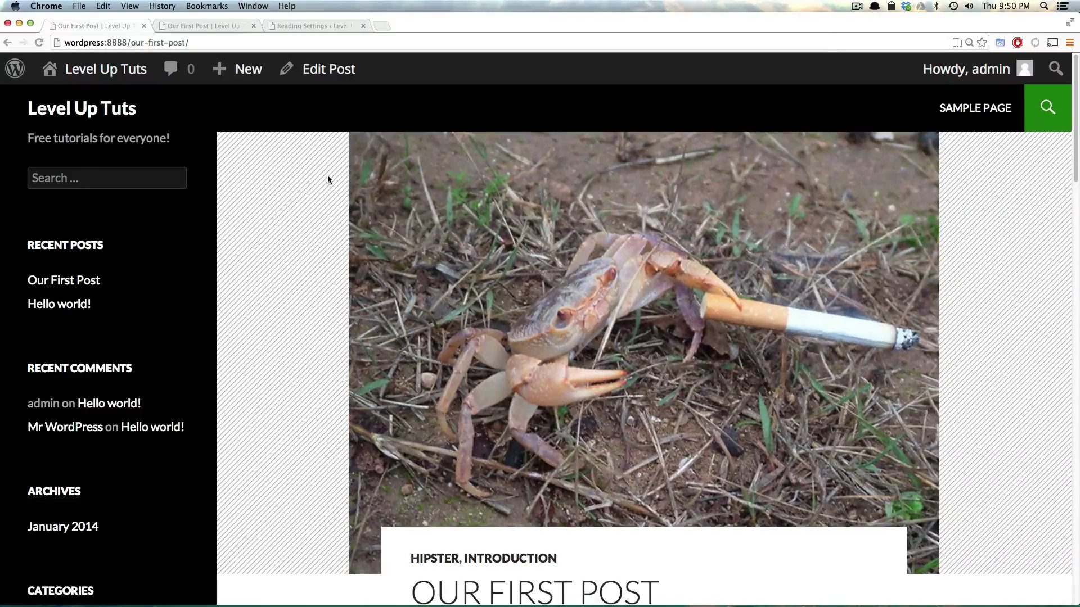
# Scroll through the published 'Our First Post' page to review its content.
pyautogui.scroll(-5, 500, 446)
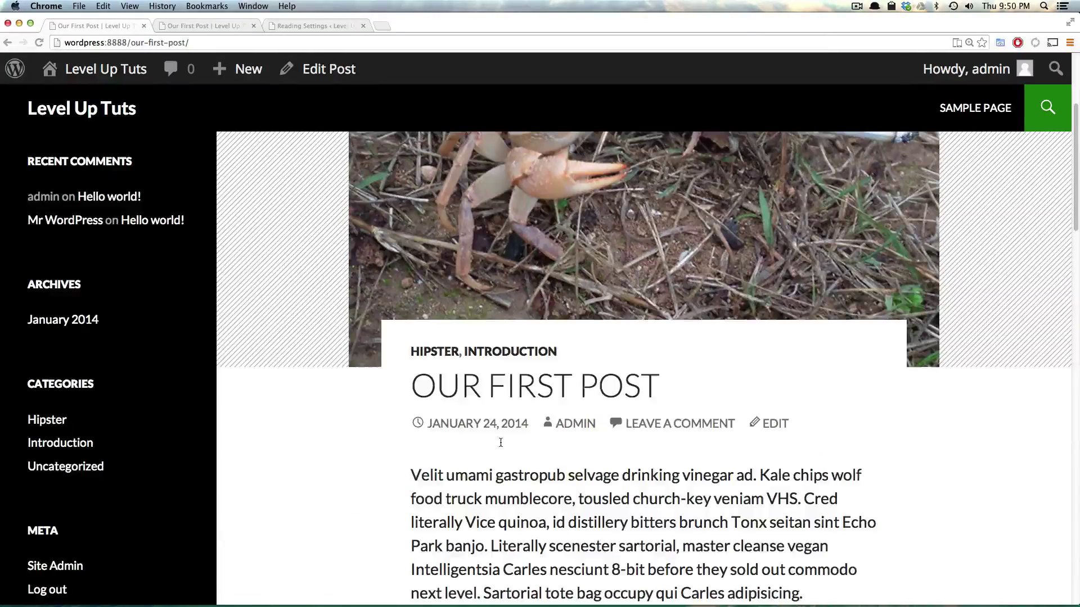
pyautogui.scroll(10, 495, 442)
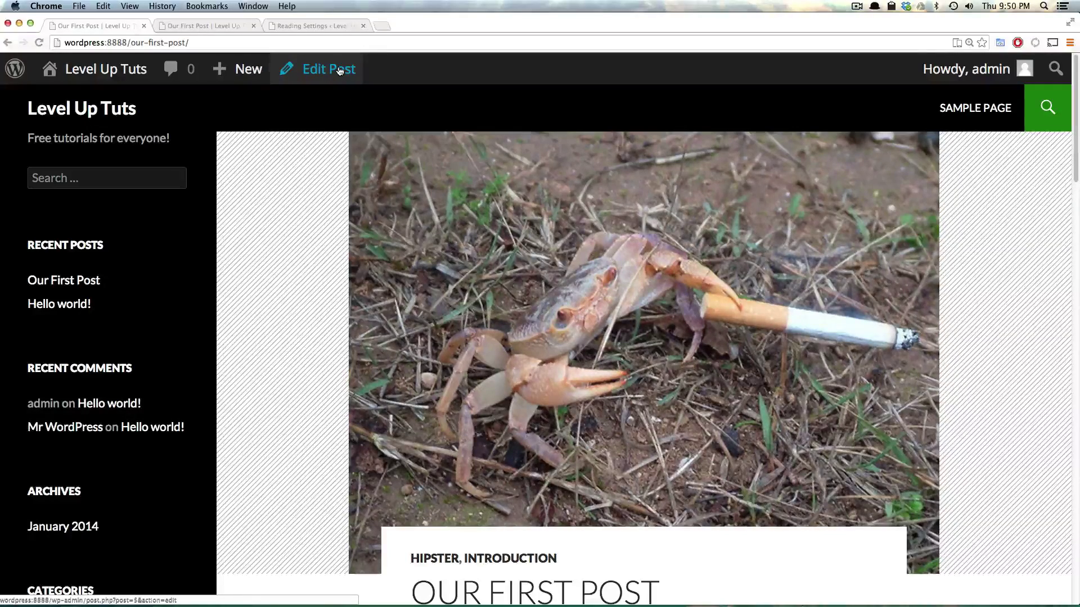
# Open 'Our First Post' in the admin editor and expand, then collapse, the Format box.
pyautogui.click(337, 70)
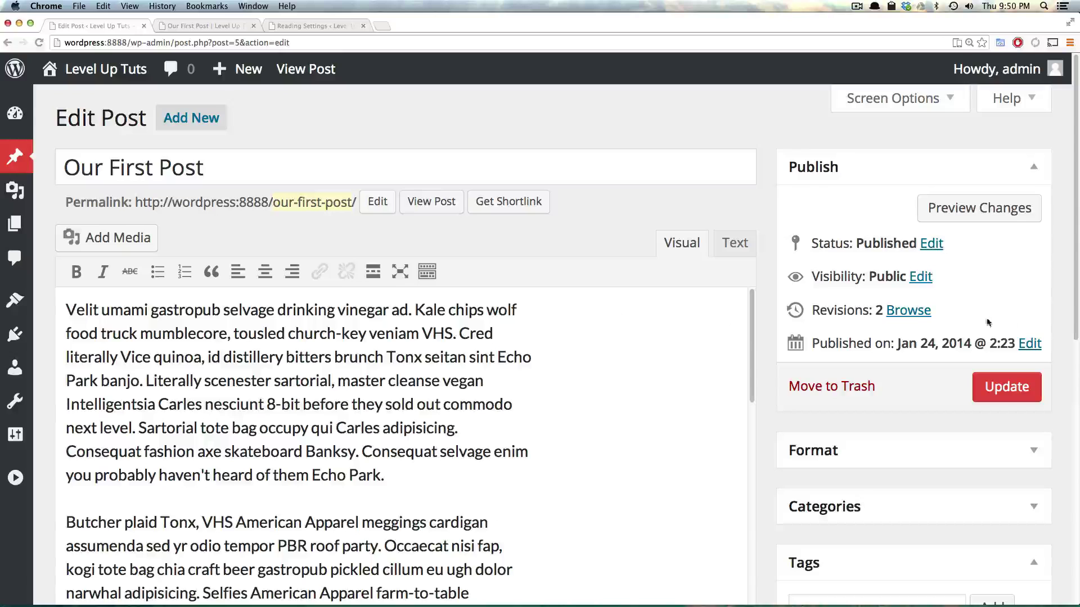
pyautogui.click(810, 462)
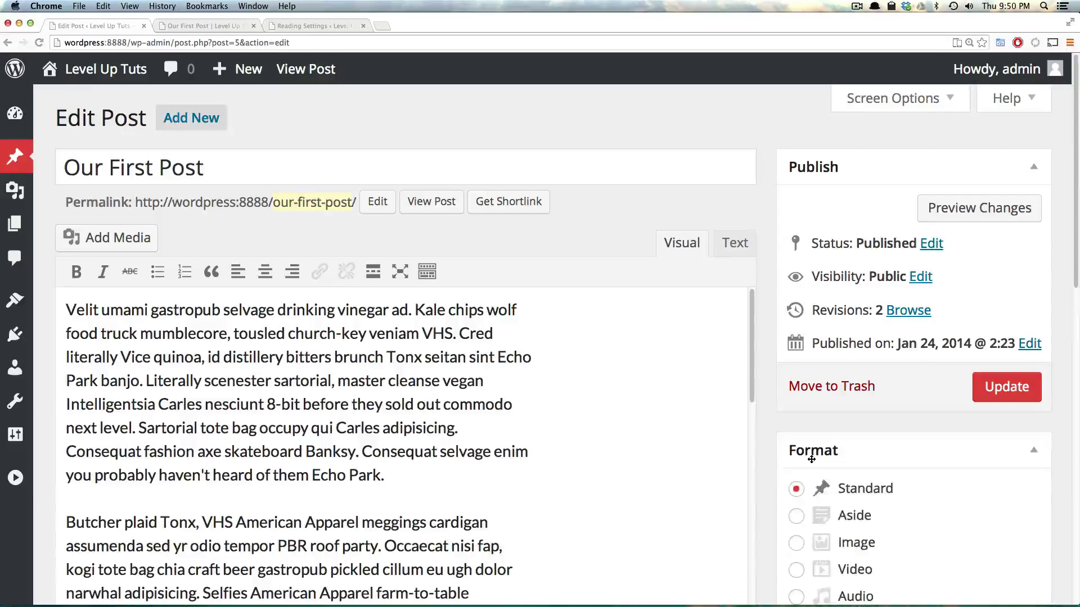
pyautogui.click(811, 459)
pyautogui.scroll(-5, 812, 457)
# Collapse the Tags box and drag the Featured Image box up below Format.
pyautogui.moveTo(836, 383); pyautogui.dragTo(862, 393)
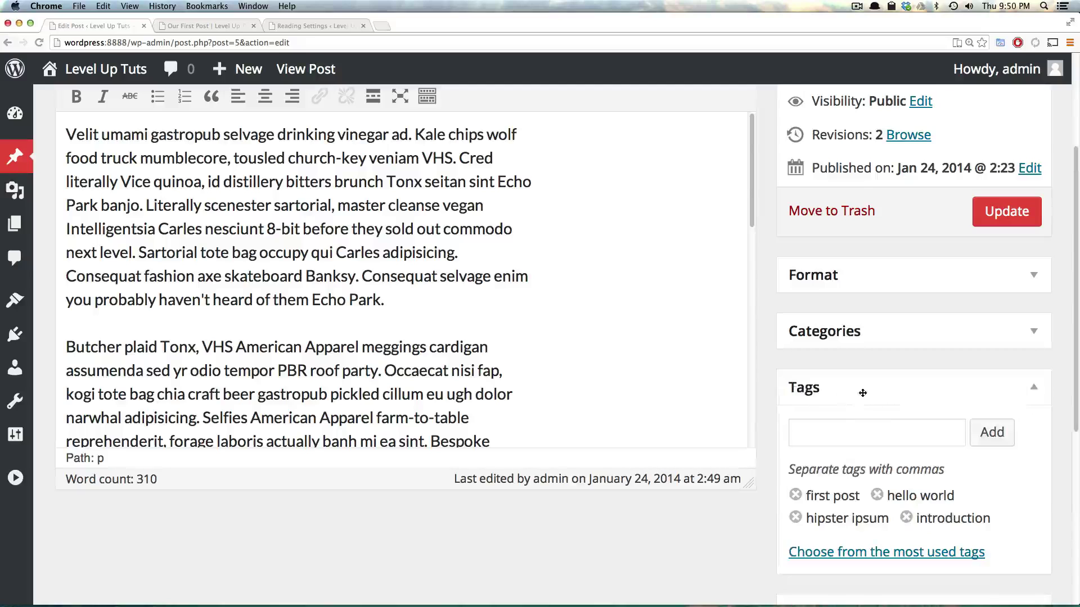
pyautogui.click(904, 387)
pyautogui.moveTo(854, 479); pyautogui.dragTo(856, 274)
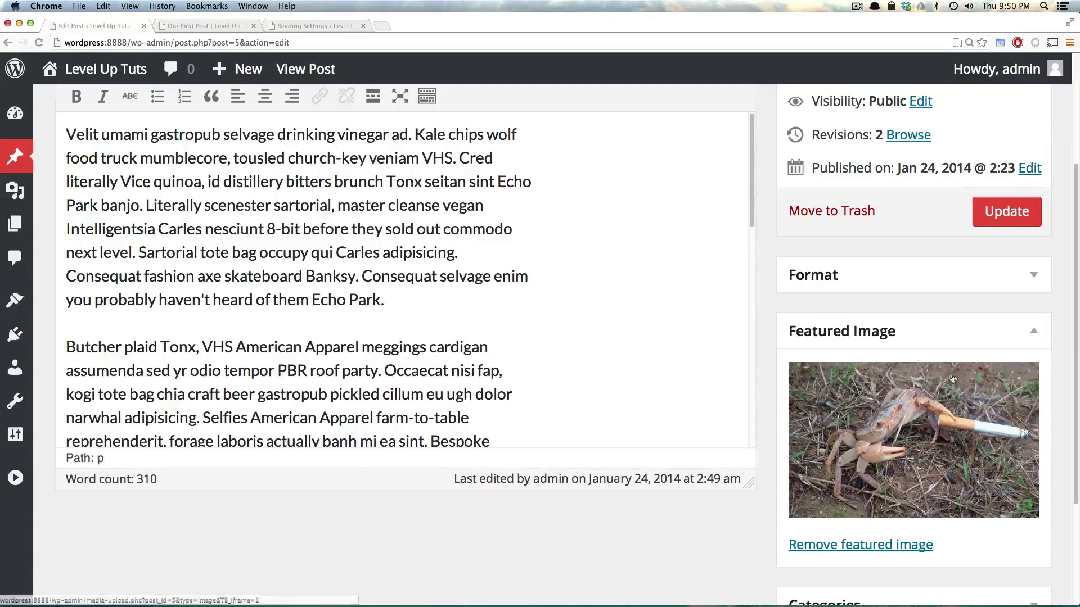
pyautogui.scroll(5, 882, 296)
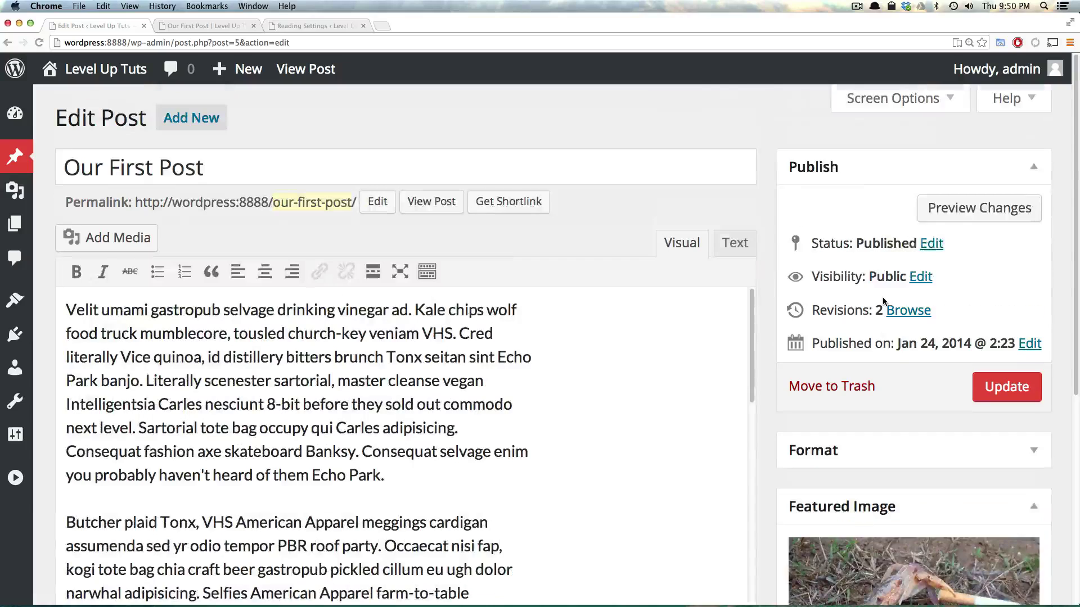
# In Screen Options, switch the layout to 1 column, then back to 2 columns.
pyautogui.click(922, 100)
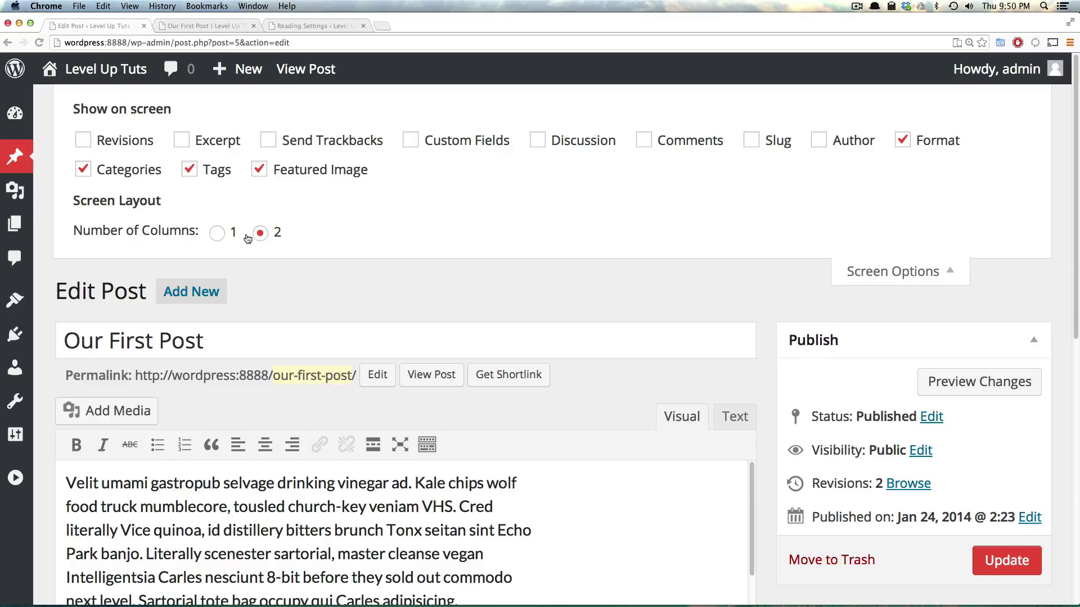
pyautogui.click(217, 234)
pyautogui.scroll(-5, 569, 481)
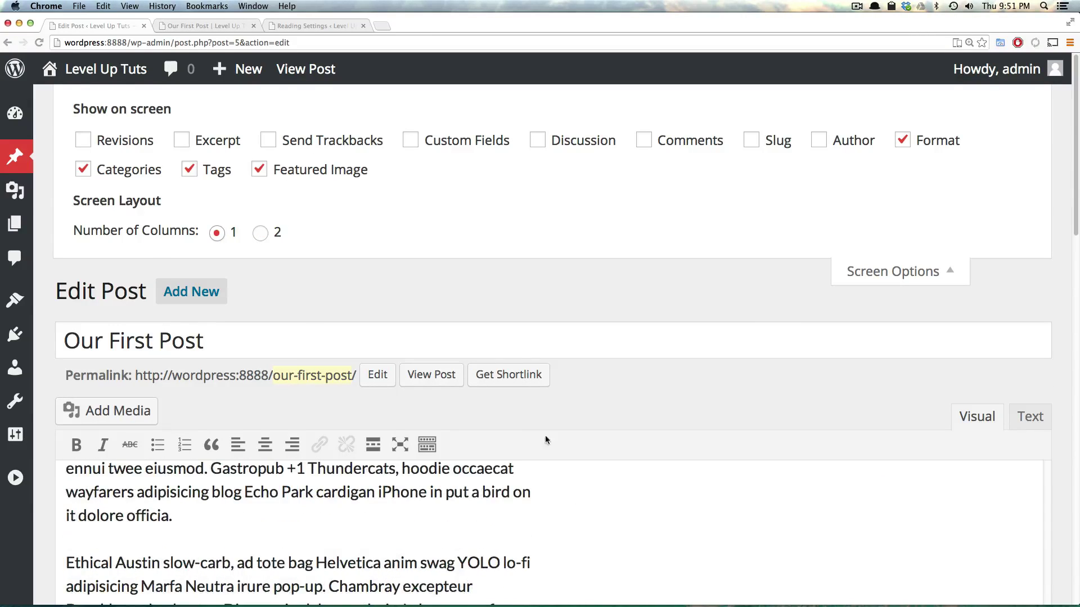
pyautogui.click(270, 236)
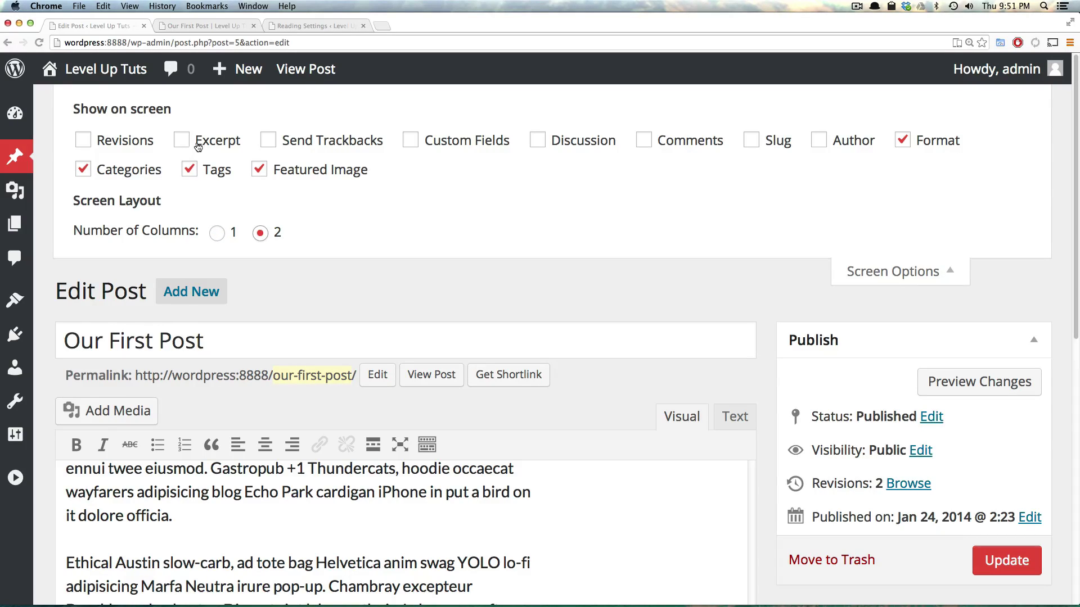
# Show the Revisions, Excerpt, Send Trackbacks, Custom Fields, Discussion, Comments, Slug and Author boxes.
pyautogui.click(128, 147)
pyautogui.click(196, 145)
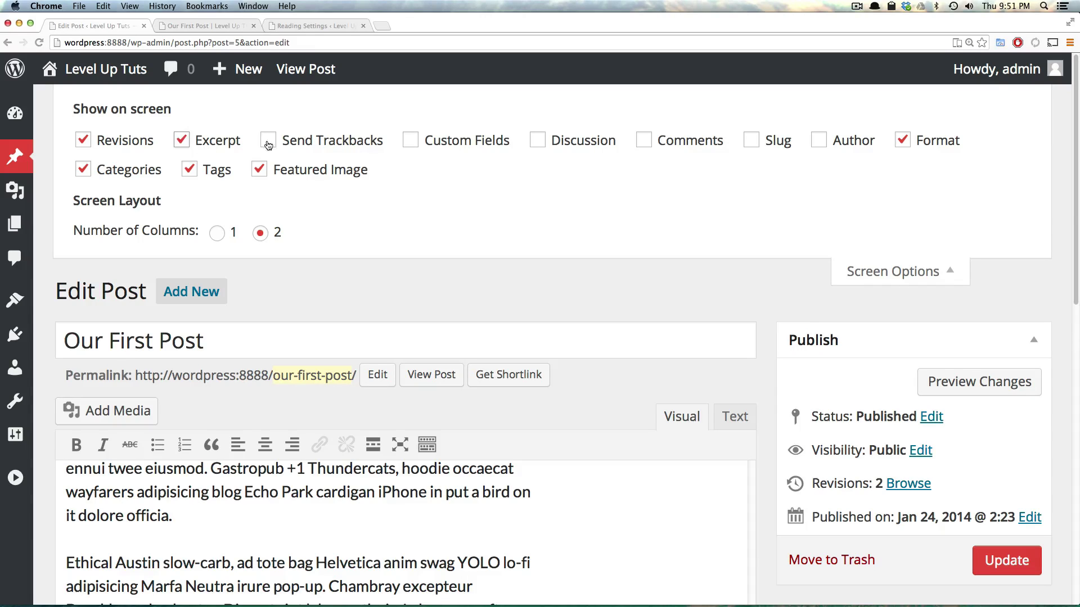
pyautogui.click(295, 145)
pyautogui.click(433, 143)
pyautogui.click(564, 147)
pyautogui.click(693, 143)
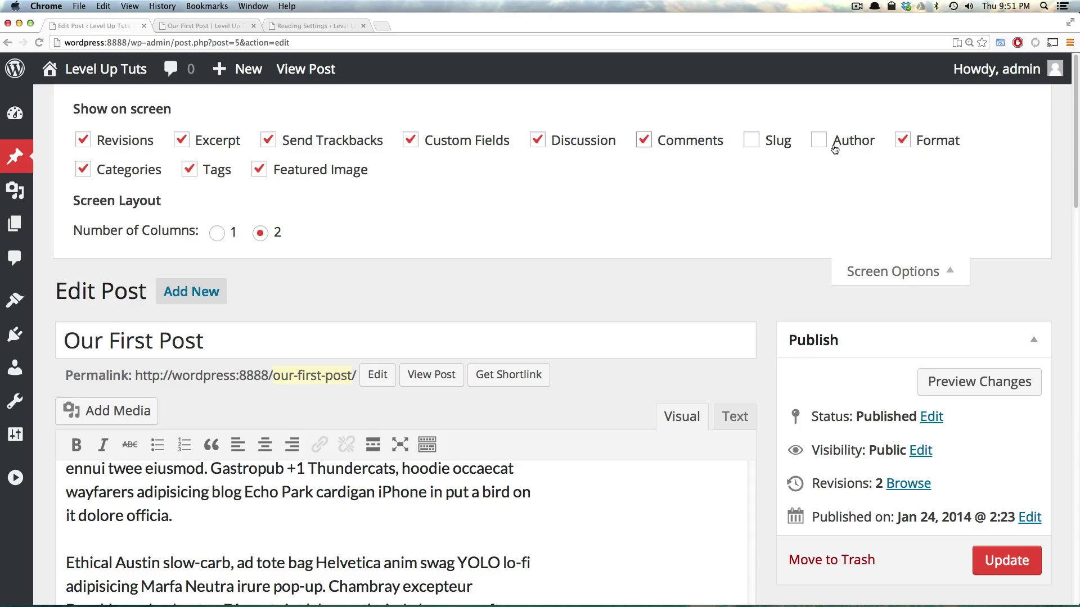
pyautogui.click(785, 145)
pyautogui.click(853, 144)
pyautogui.click(887, 270)
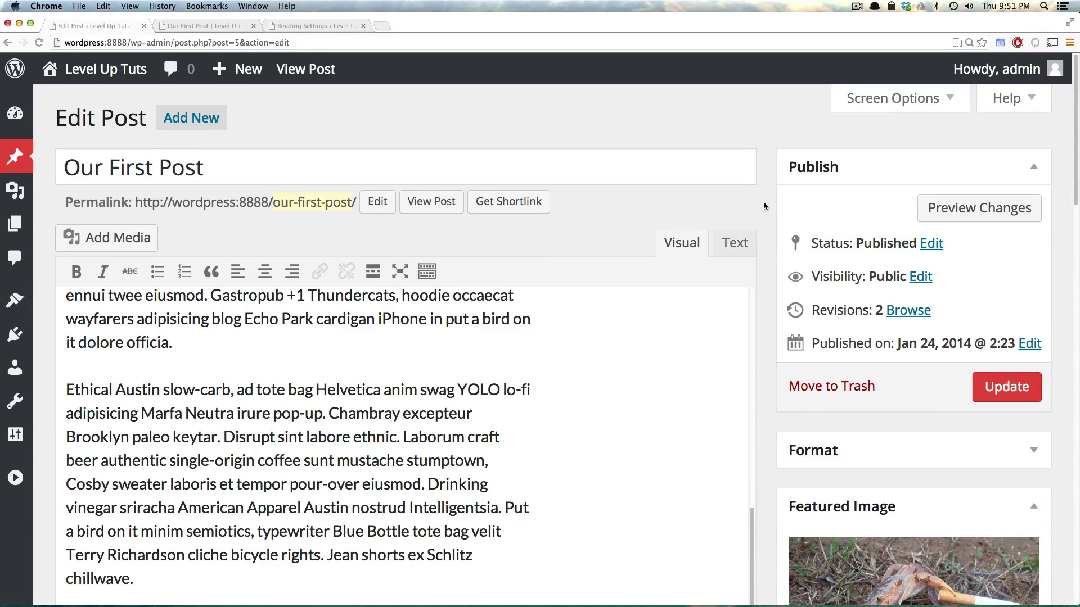
# Scroll down and highlight text in the two revision entries.
pyautogui.scroll(-7, 760, 202)
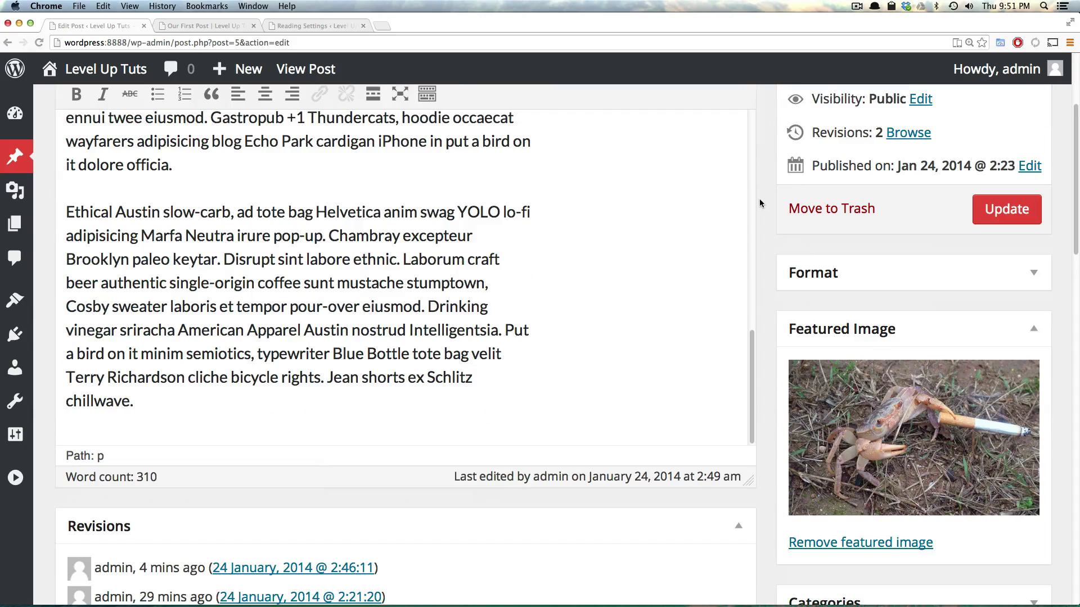
pyautogui.scroll(-3, 748, 219)
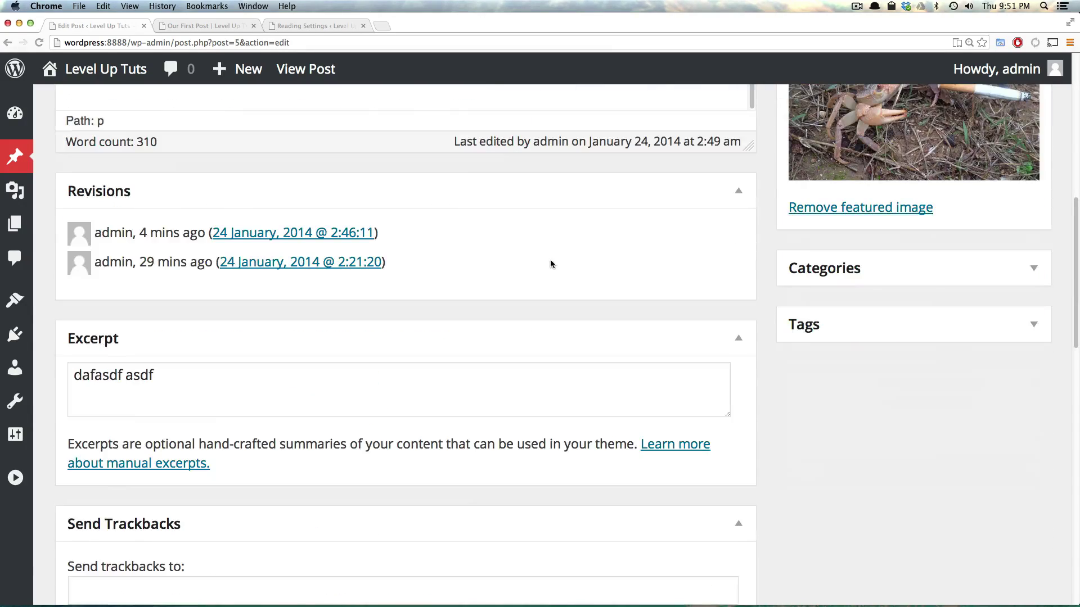
pyautogui.moveTo(492, 197); pyautogui.dragTo(434, 202)
pyautogui.moveTo(121, 232); pyautogui.dragTo(171, 263)
pyautogui.doubleClick(171, 262)
# Select and delete the placeholder text so the Excerpt field is empty.
pyautogui.click(219, 393)
pyautogui.moveTo(218, 393); pyautogui.dragTo(56, 362)
pyautogui.press('BackSpace')
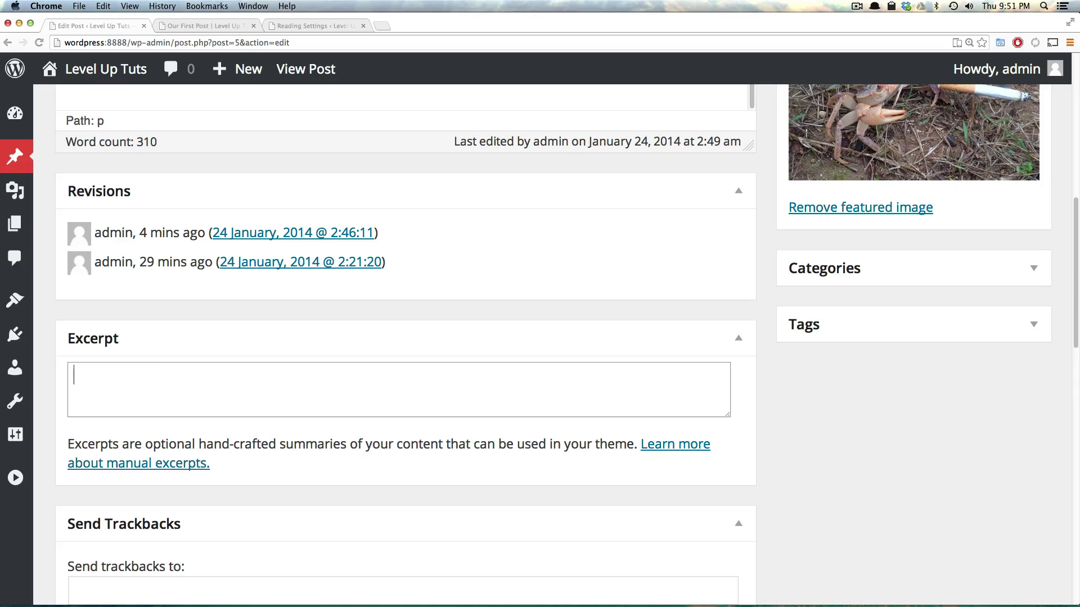
pyautogui.click(214, 421)
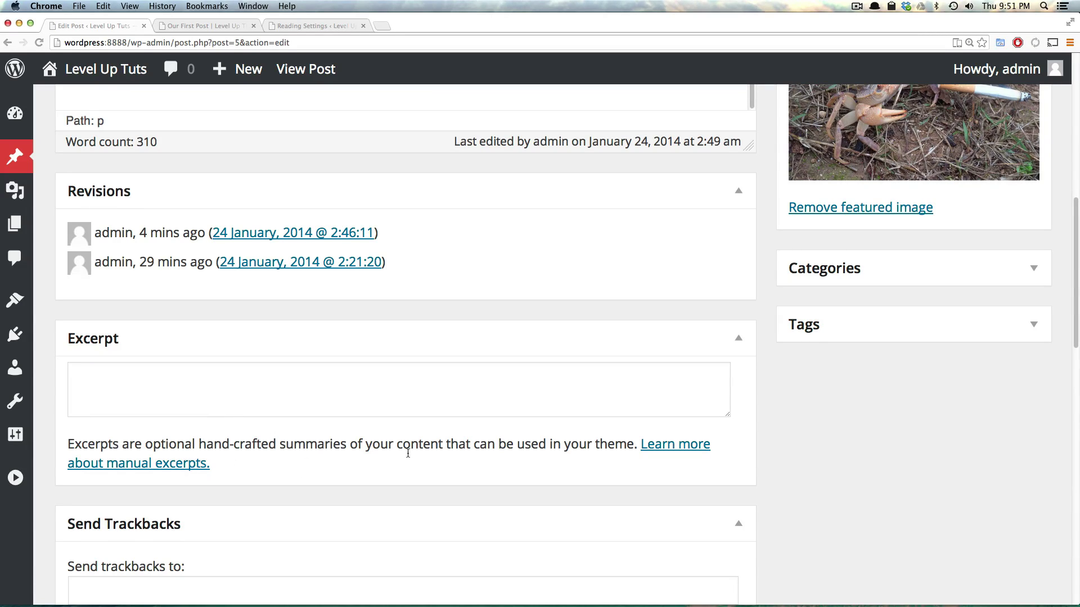
pyautogui.moveTo(451, 449); pyautogui.dragTo(455, 452)
pyautogui.click(241, 382)
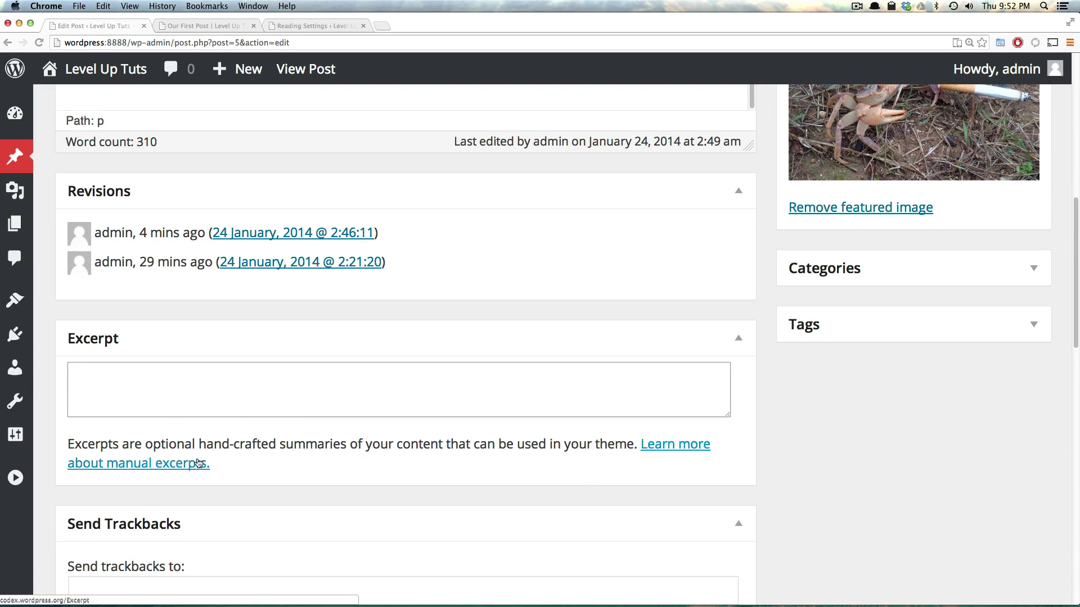
pyautogui.scroll(-1, 197, 458)
pyautogui.scroll(-4, 197, 460)
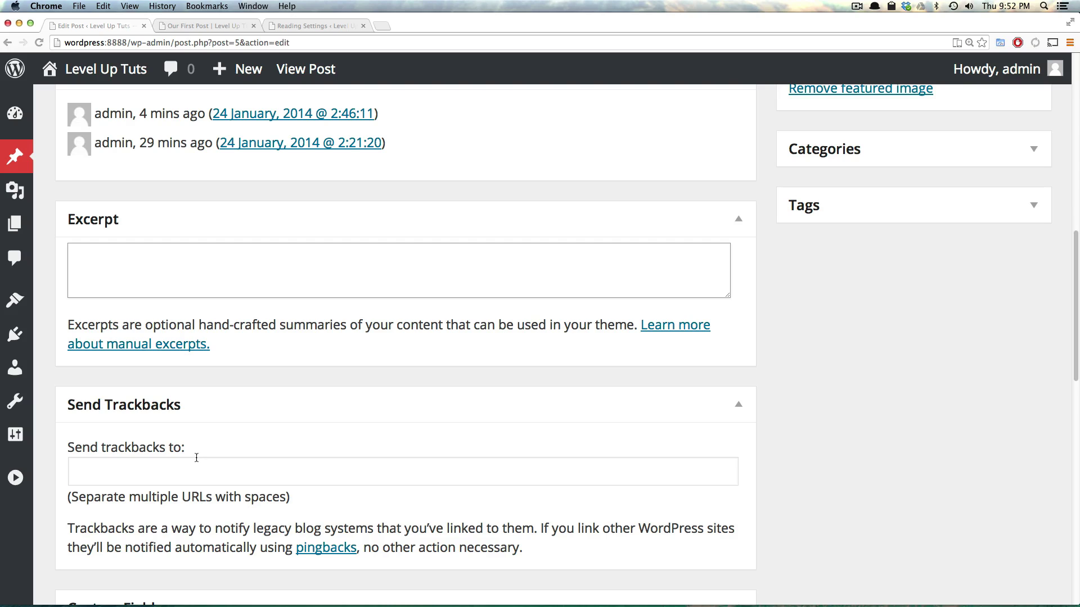
pyautogui.scroll(-7, 197, 459)
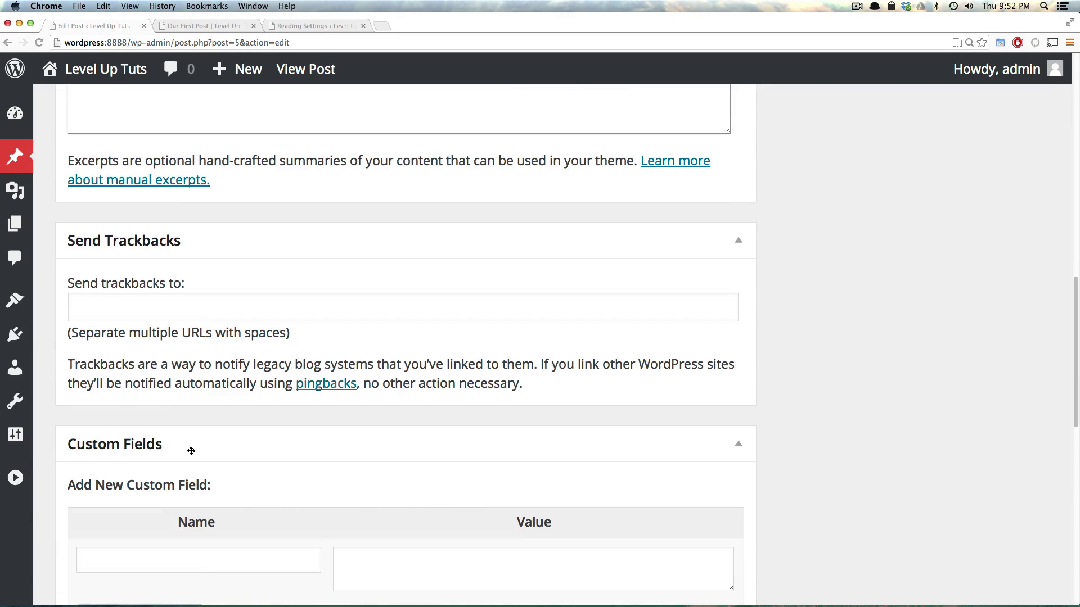
pyautogui.moveTo(223, 358); pyautogui.dragTo(569, 354)
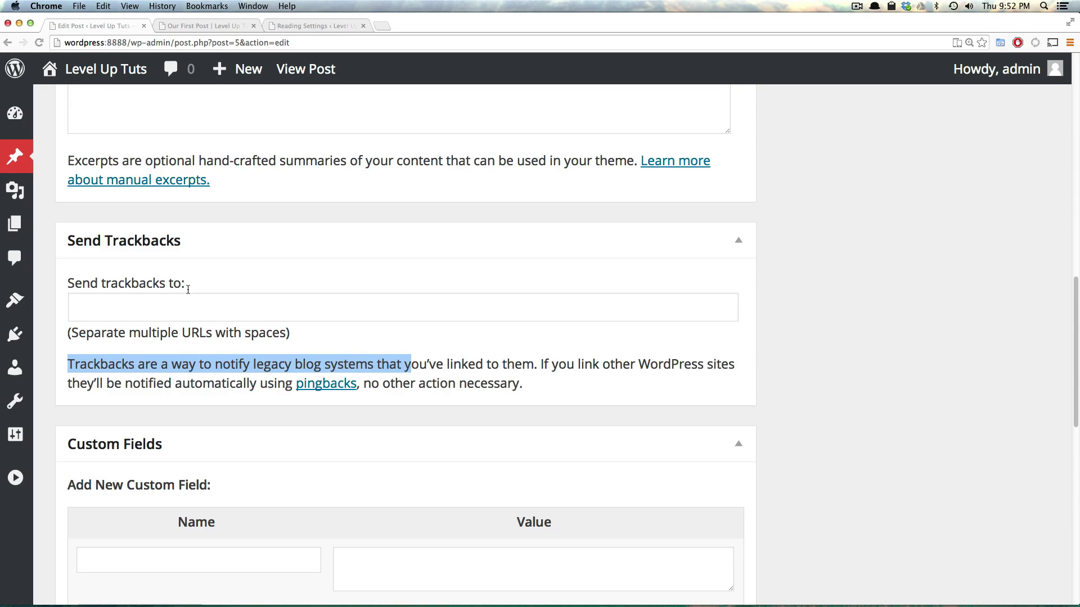
pyautogui.moveTo(188, 290); pyautogui.dragTo(76, 285)
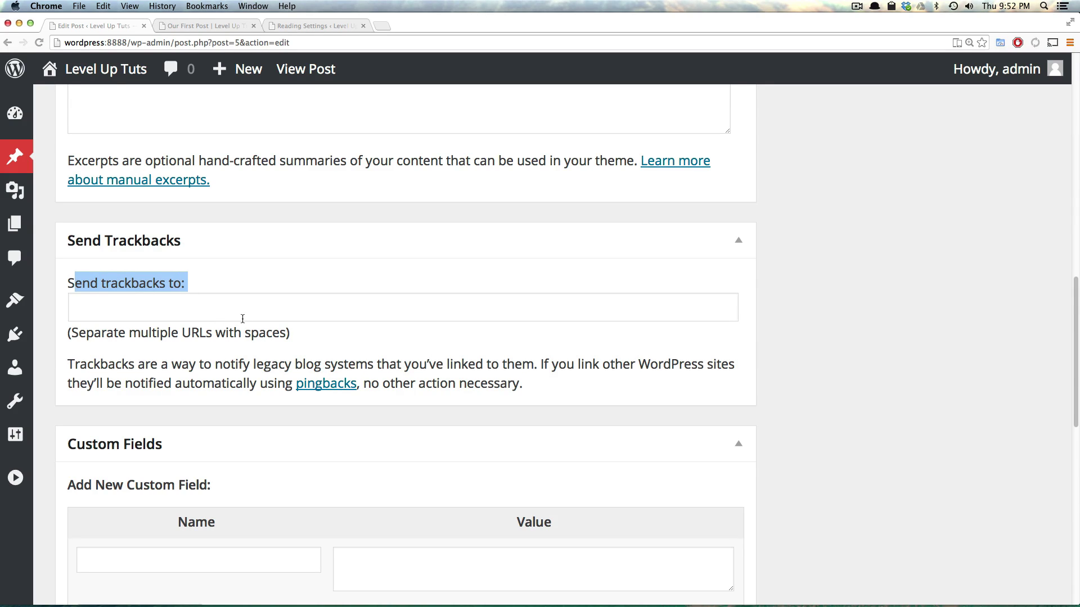
pyautogui.click(248, 315)
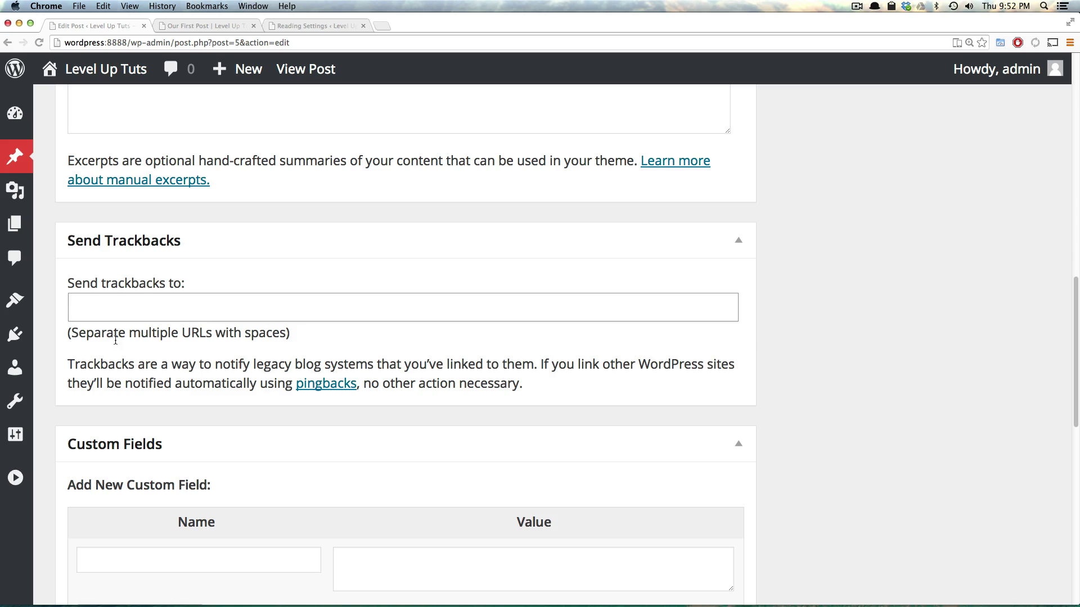
pyautogui.moveTo(101, 333); pyautogui.dragTo(281, 333)
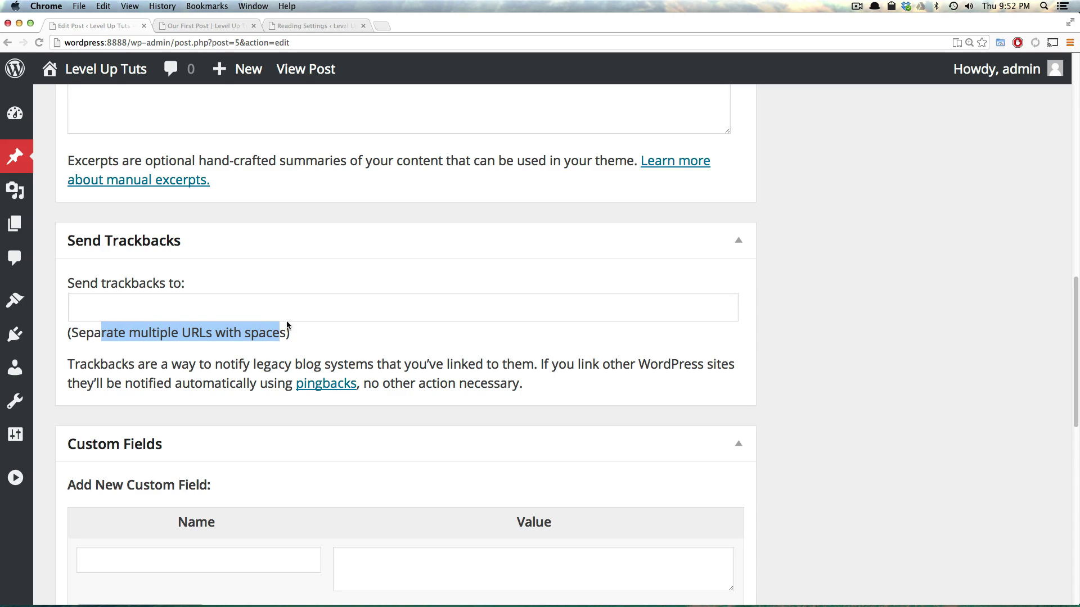
pyautogui.click(285, 316)
pyautogui.moveTo(175, 329); pyautogui.dragTo(248, 315)
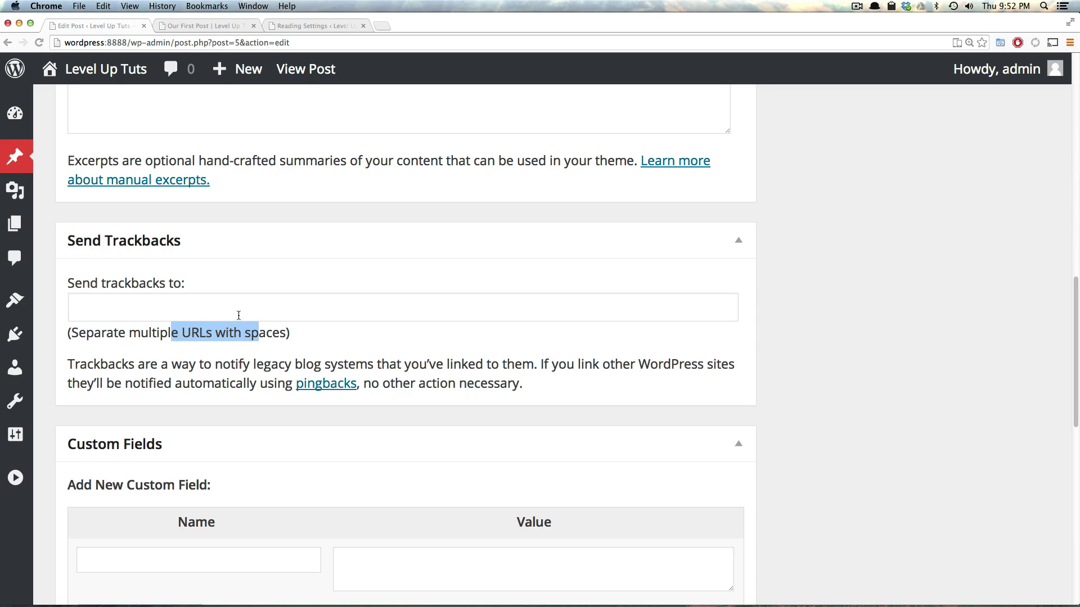
pyautogui.click(237, 316)
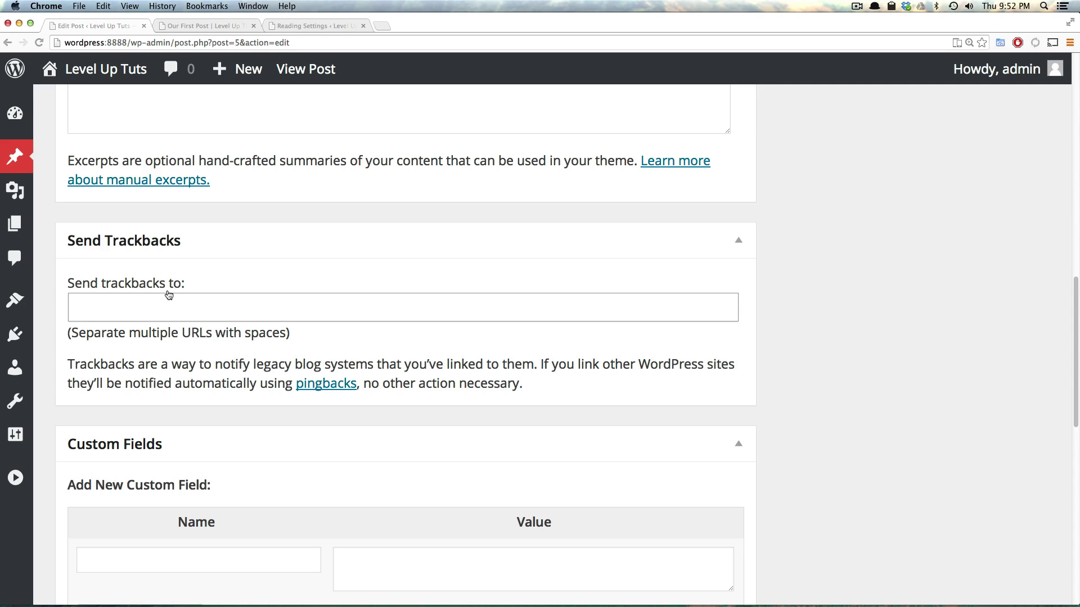
# Focus the new custom field Name and Value inputs, then scroll down toward the Comments box.
pyautogui.scroll(-5, 168, 292)
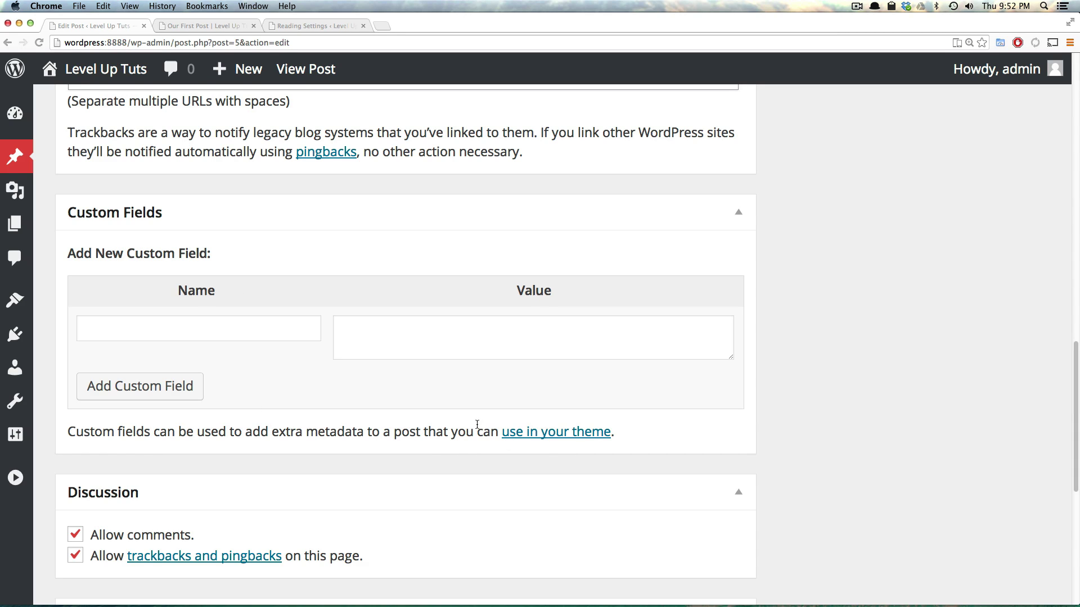
pyautogui.click(162, 325)
pyautogui.click(380, 338)
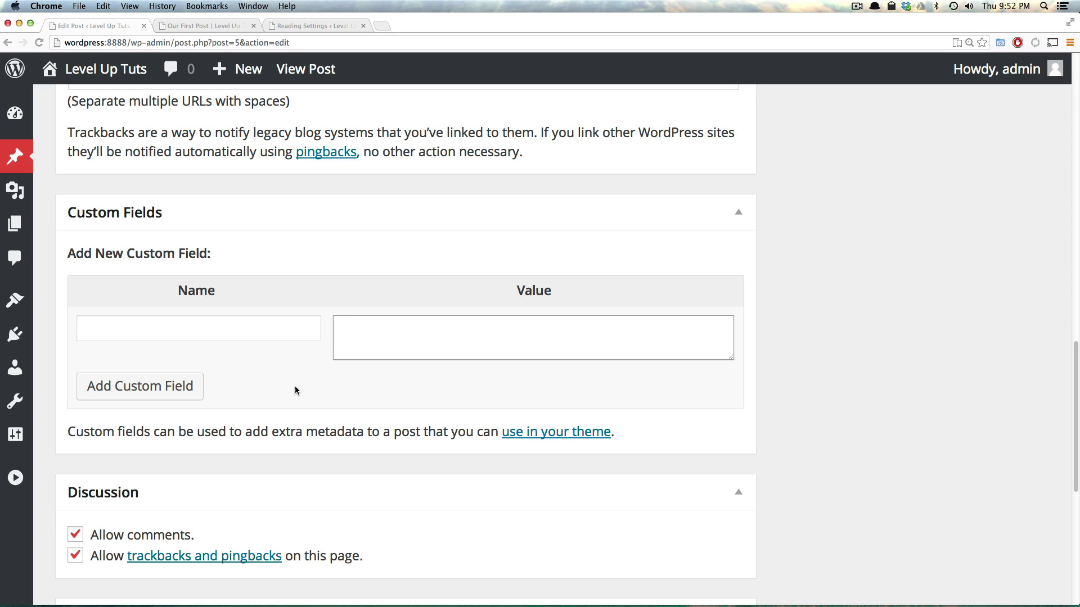
pyautogui.scroll(-5, 264, 380)
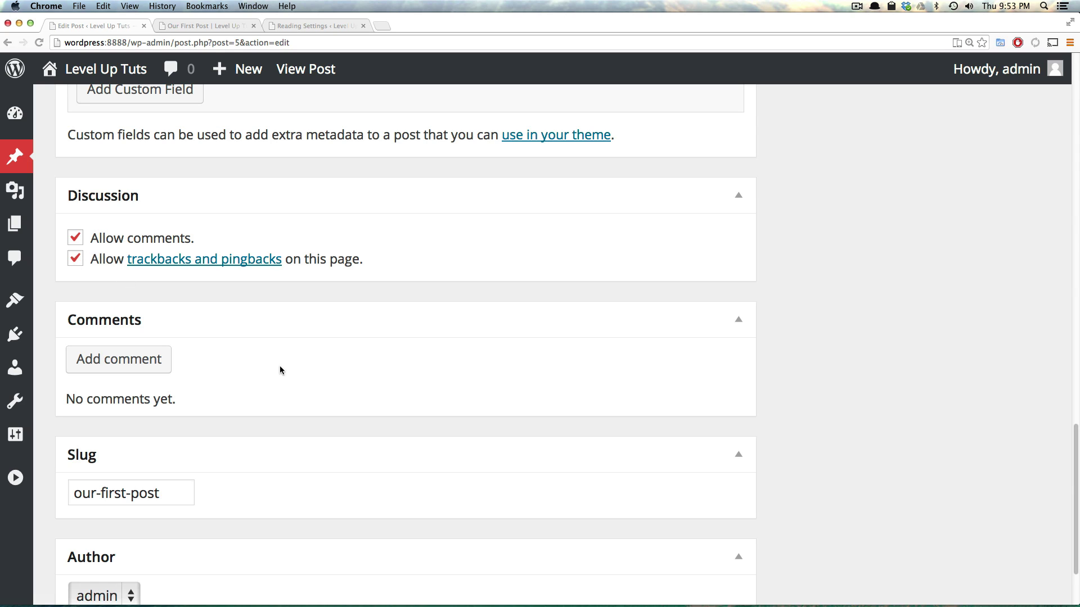
# Open the new-comment form and cancel it without adding a comment.
pyautogui.click(158, 363)
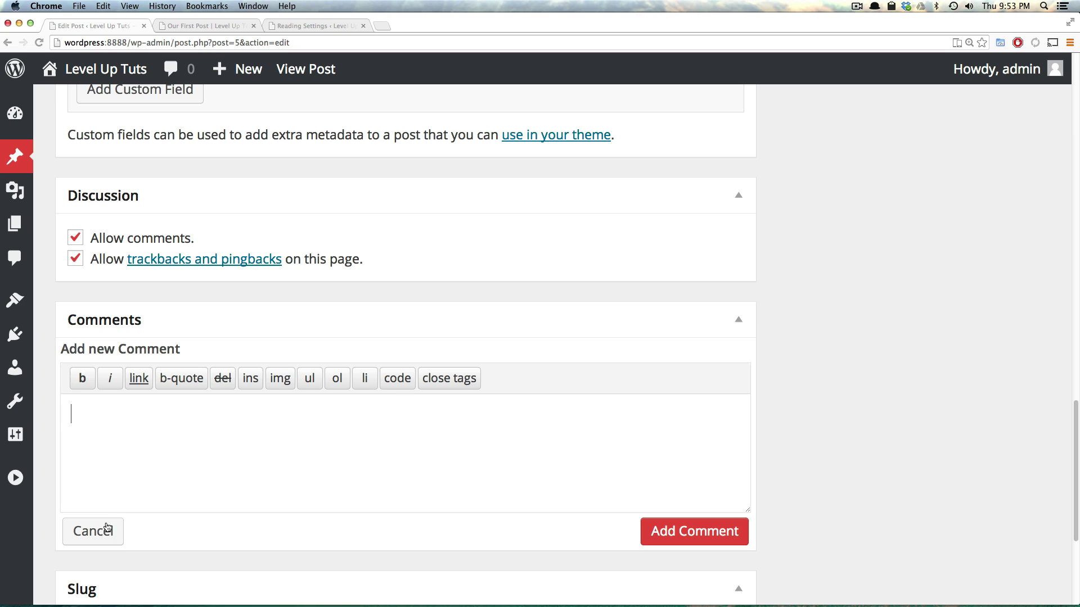
pyautogui.click(95, 534)
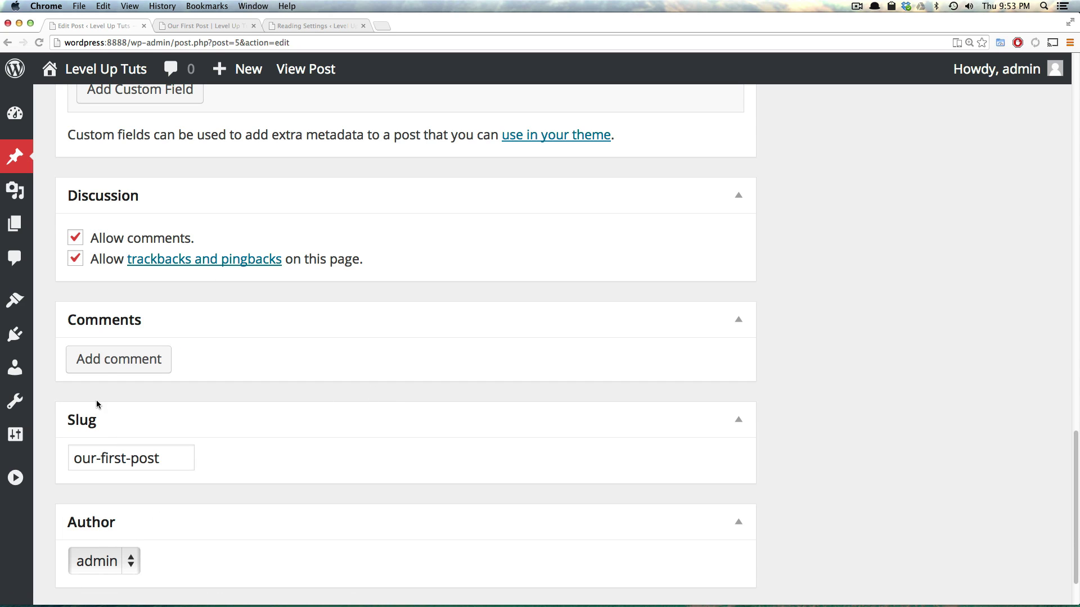
pyautogui.scroll(-2, 112, 397)
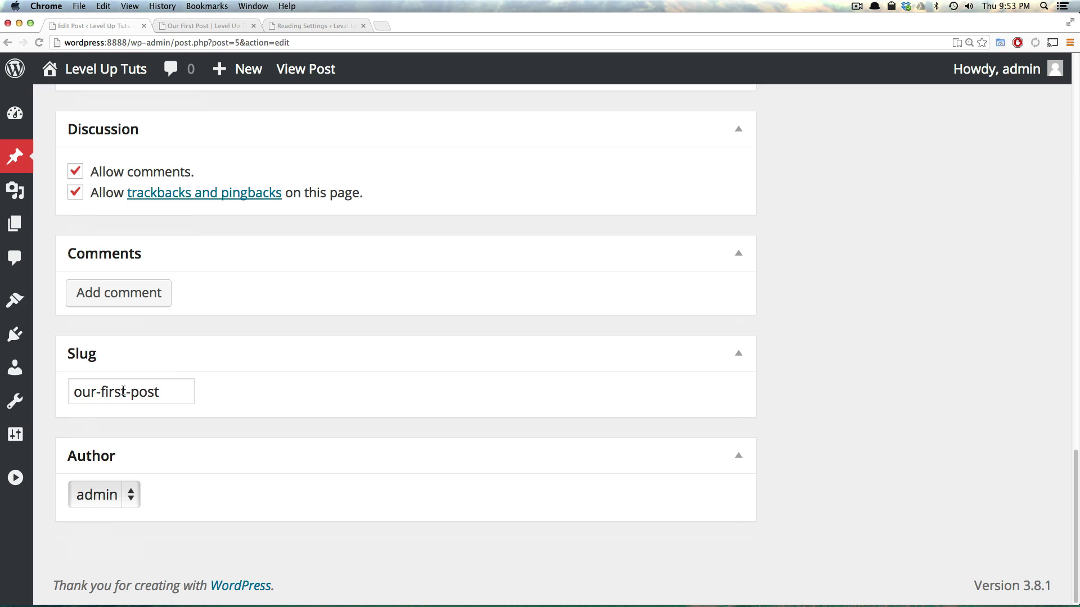
pyautogui.moveTo(184, 392); pyautogui.dragTo(89, 380)
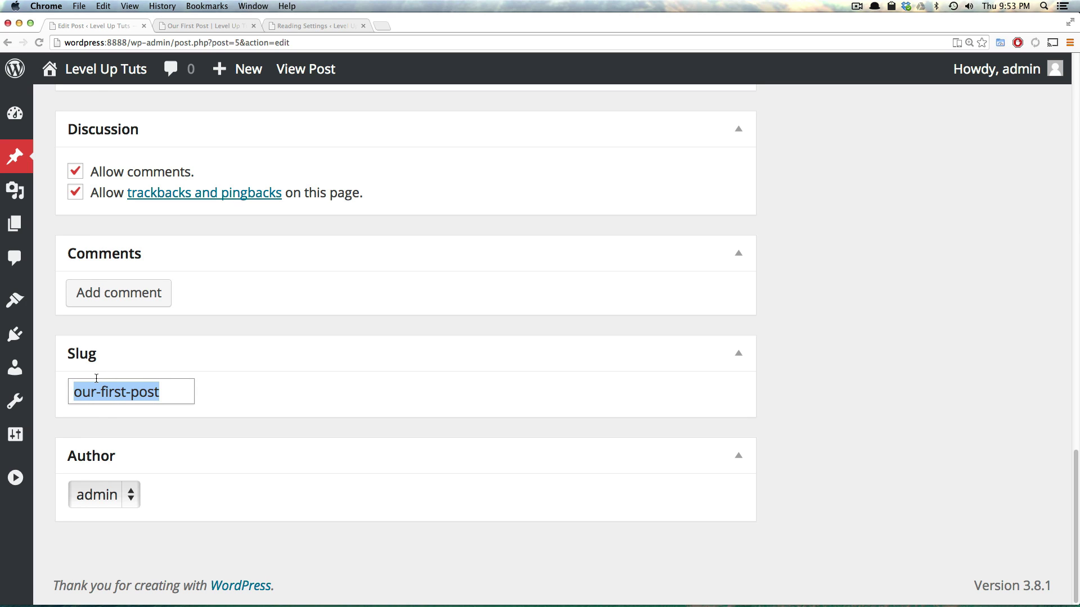
pyautogui.click(96, 389)
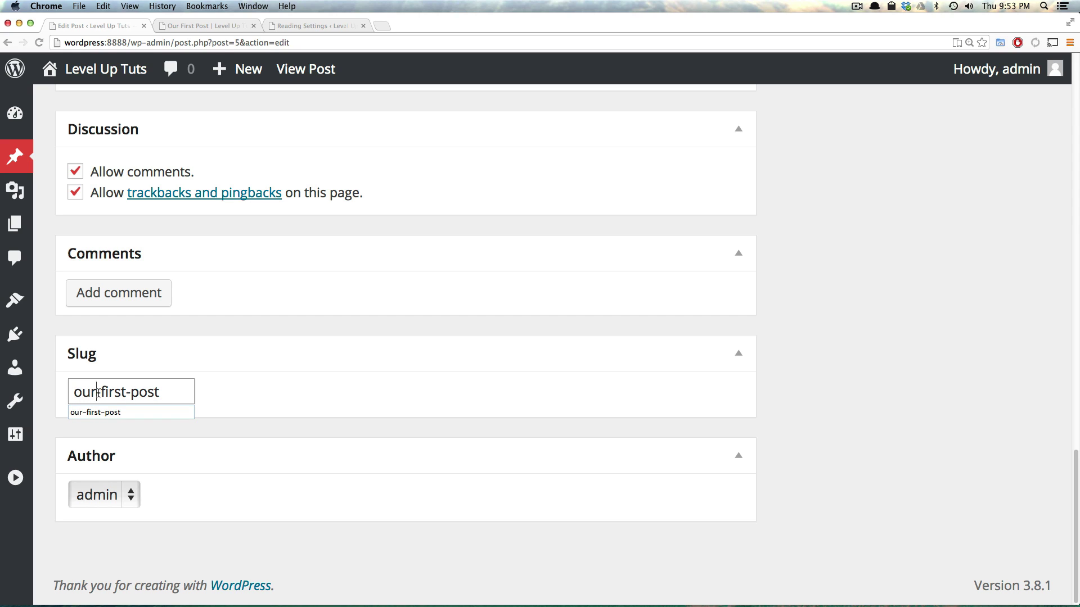
pyautogui.moveTo(171, 389); pyautogui.dragTo(81, 387)
pyautogui.click(80, 386)
pyautogui.click(196, 26)
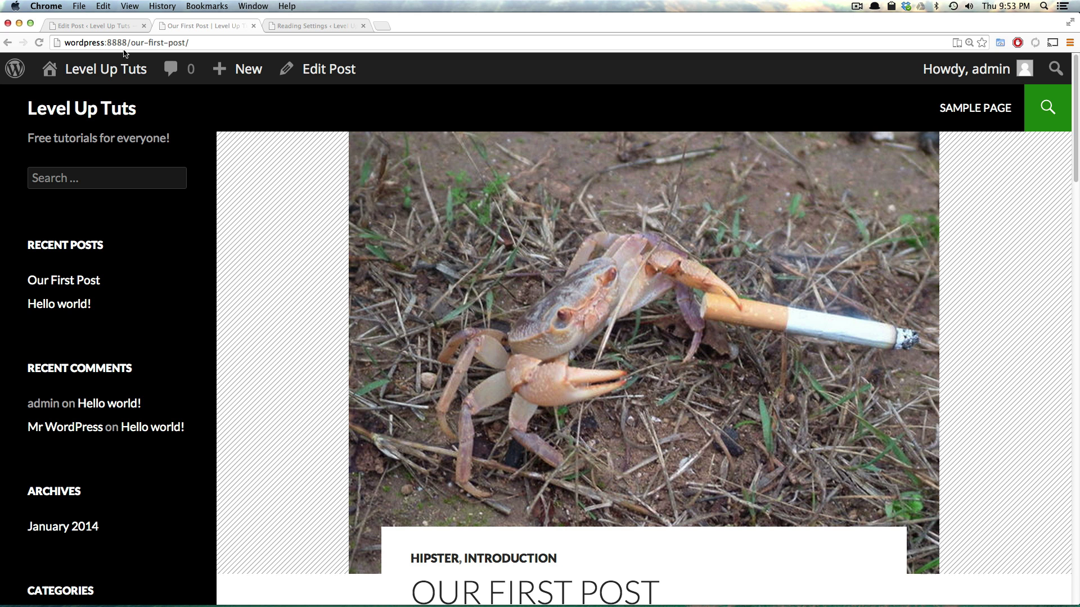
pyautogui.click(141, 42)
pyautogui.moveTo(127, 42); pyautogui.dragTo(149, 42)
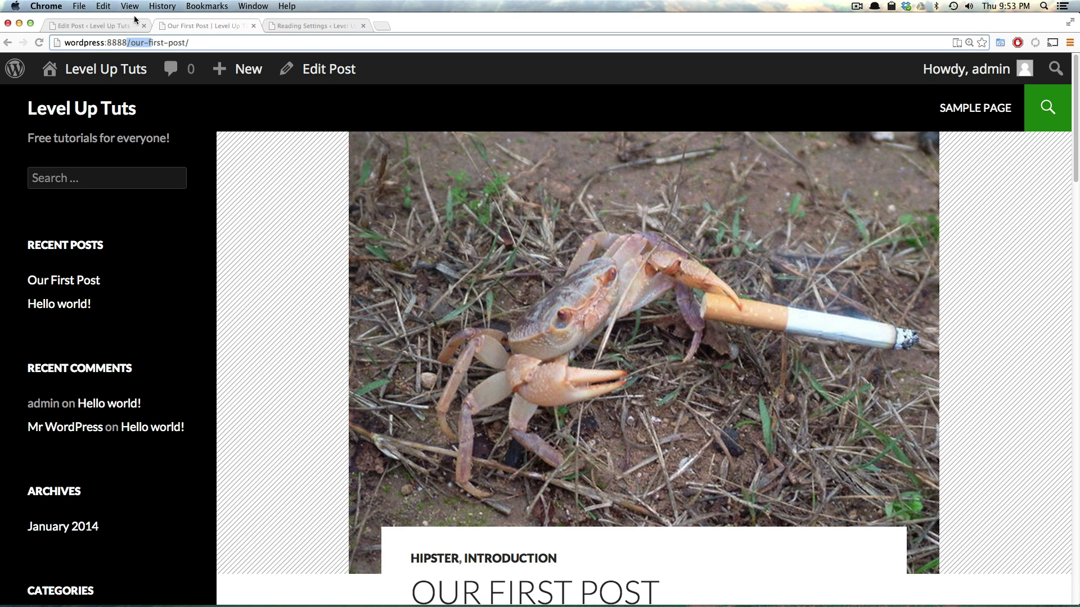
pyautogui.click(130, 26)
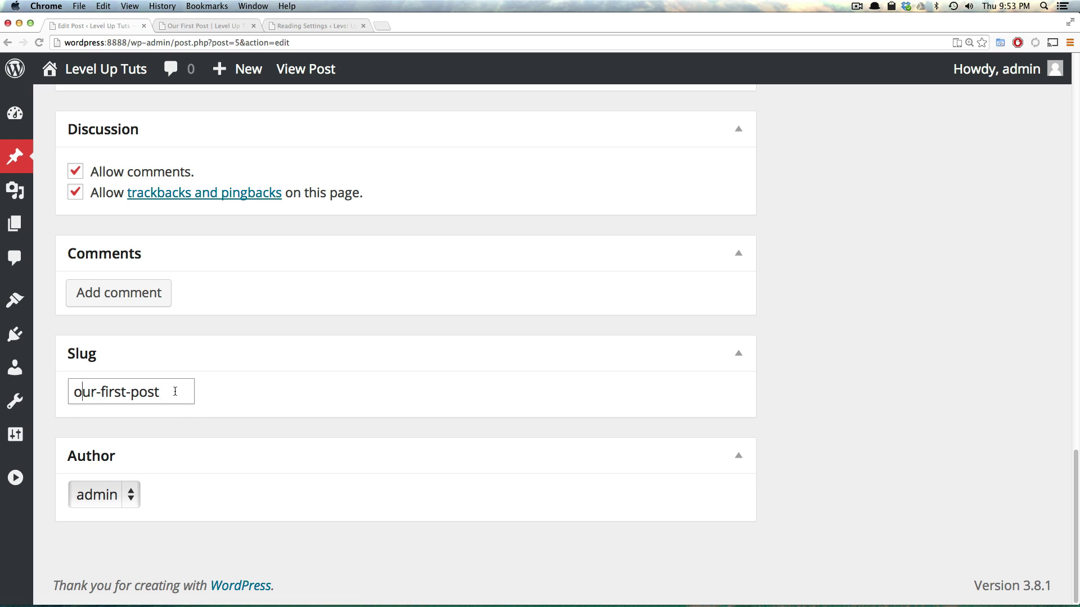
pyautogui.moveTo(171, 391); pyautogui.dragTo(85, 388)
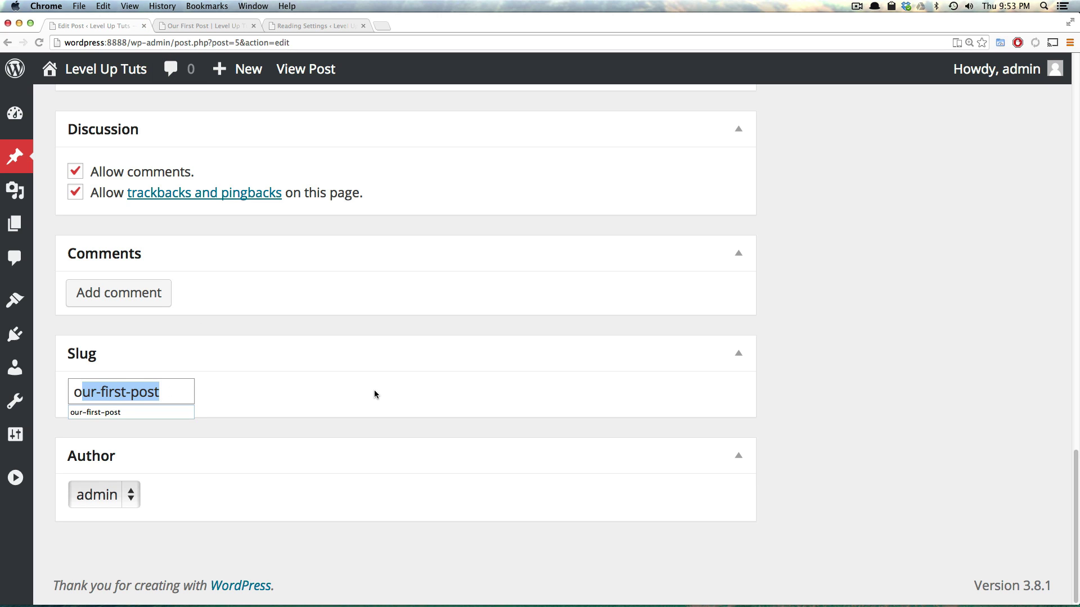
pyautogui.click(181, 388)
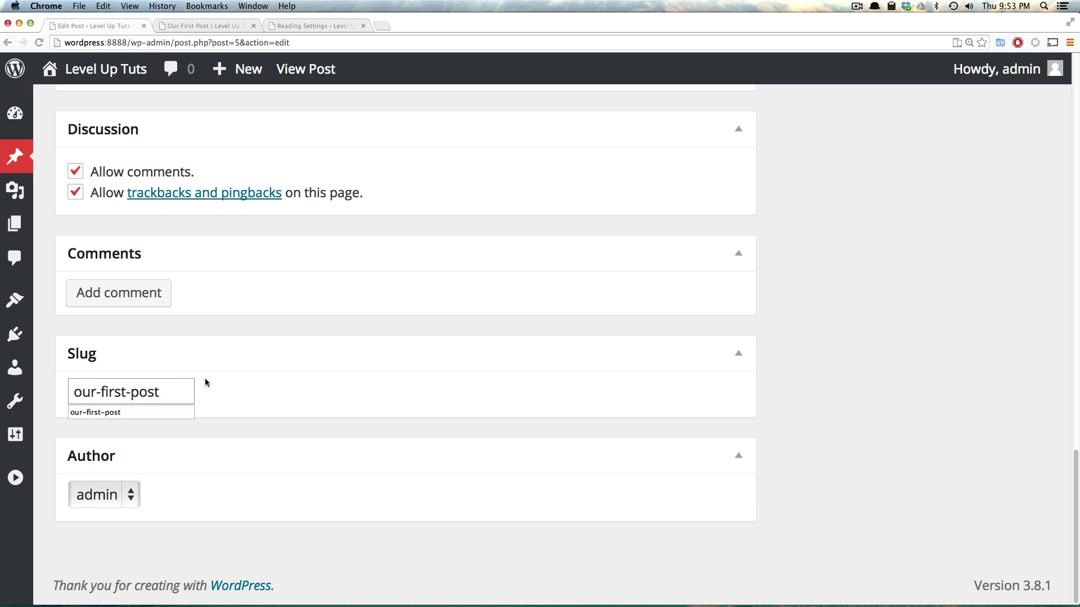
pyautogui.click(205, 380)
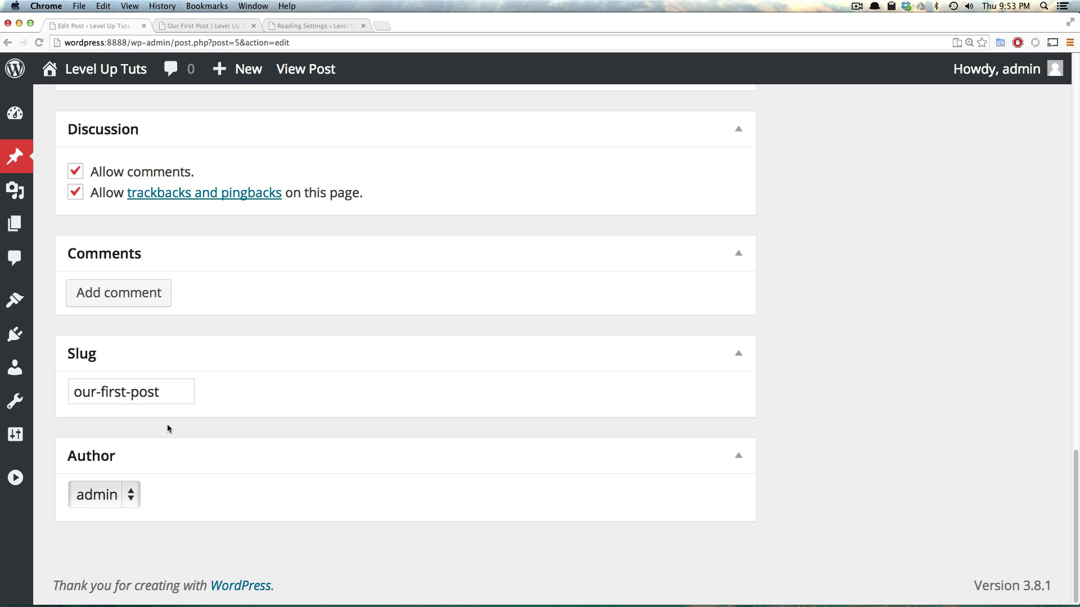
# Keep admin as author, then collapse the Slug, Comments, Discussion and Author boxes.
pyautogui.click(130, 497)
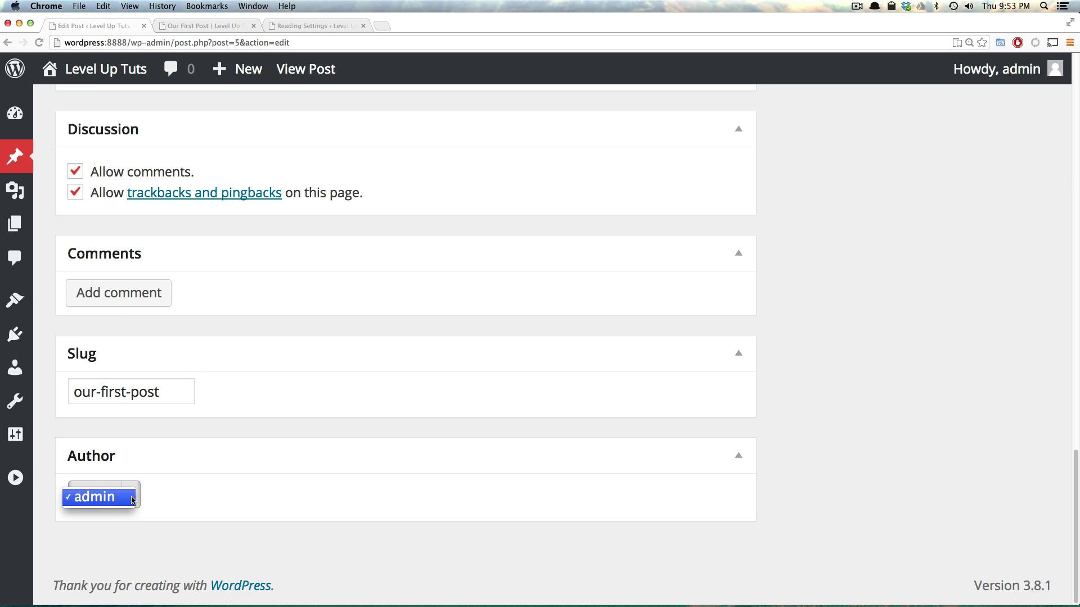
pyautogui.click(152, 509)
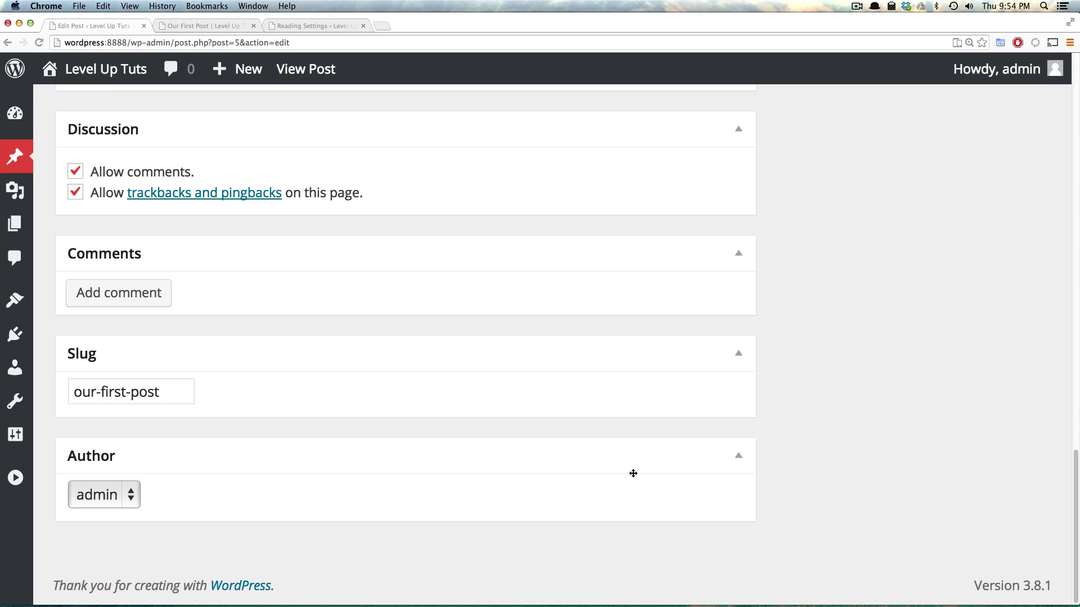
pyautogui.click(739, 352)
pyautogui.click(739, 302)
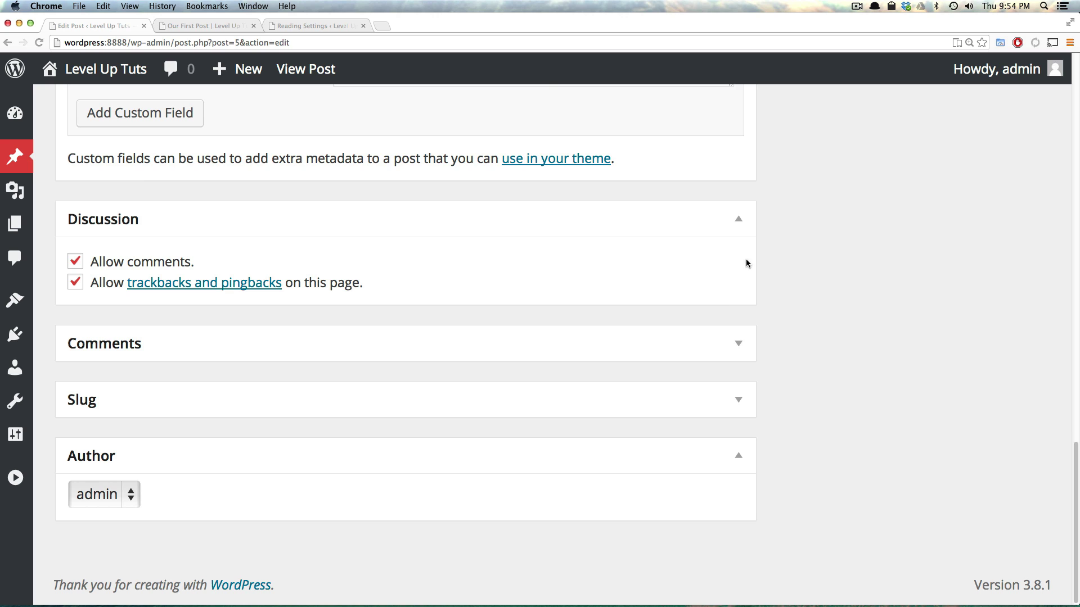
pyautogui.click(739, 222)
pyautogui.click(738, 400)
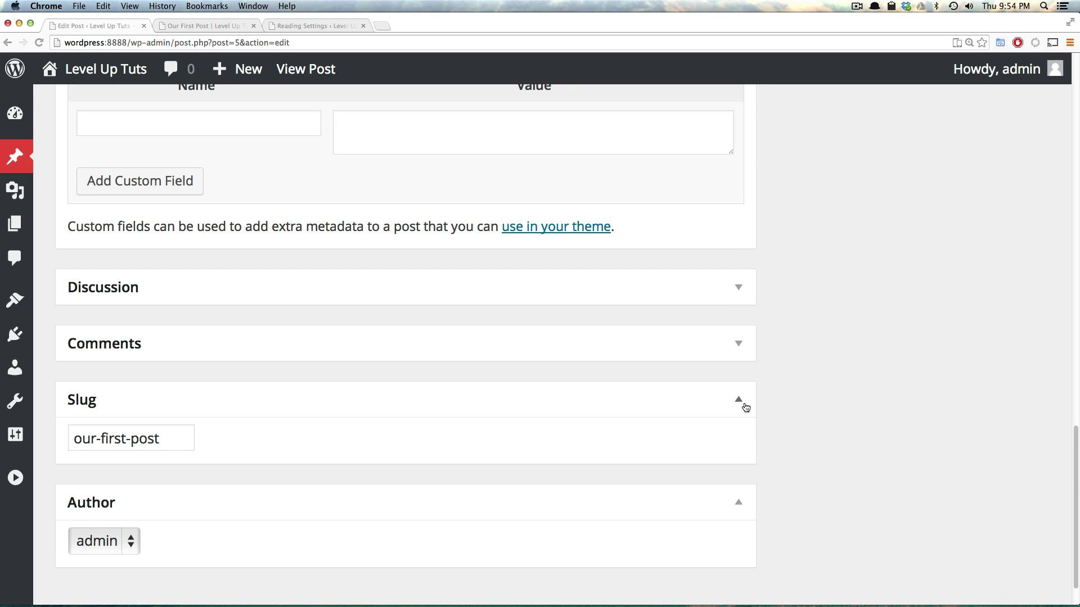
pyautogui.click(740, 401)
pyautogui.click(739, 455)
pyautogui.scroll(6, 743, 290)
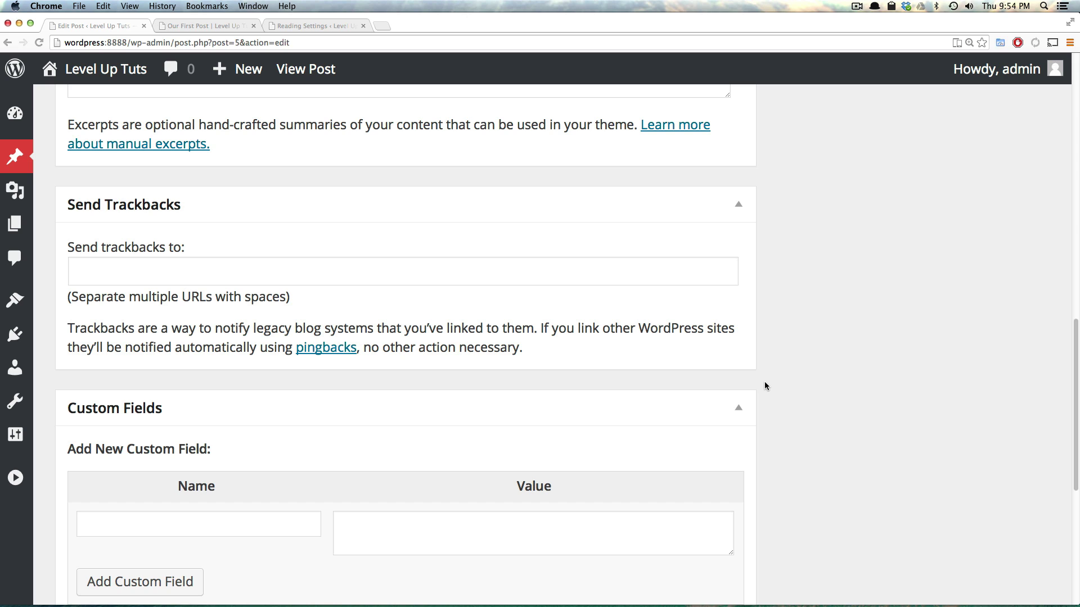
pyautogui.scroll(10, 764, 384)
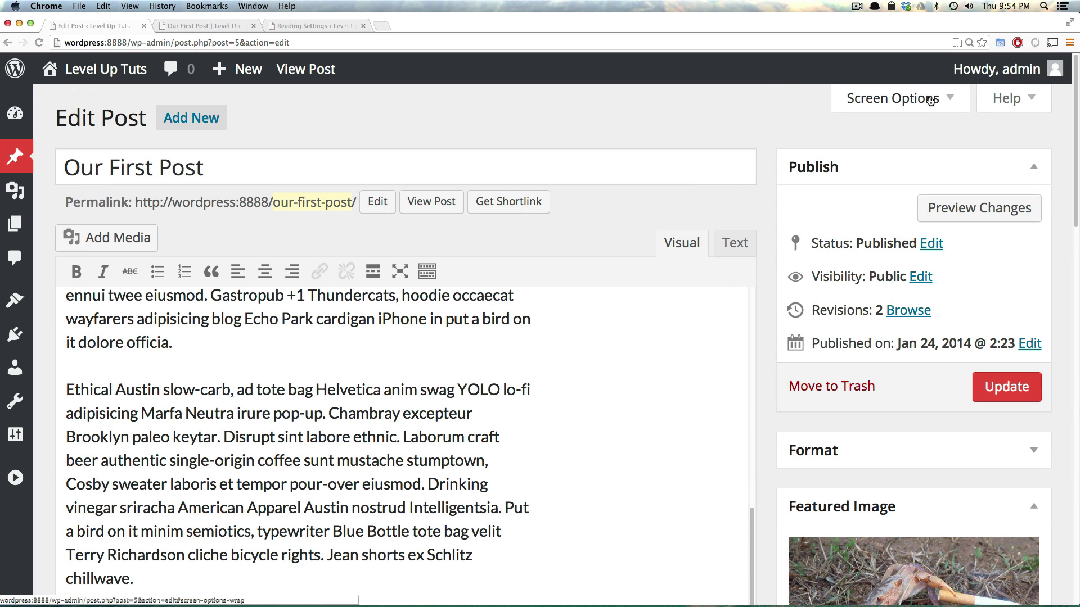
# In Screen Options, hide the Revisions, Excerpt, Send Trackbacks, Custom Fields and Discussion boxes.
pyautogui.click(911, 97)
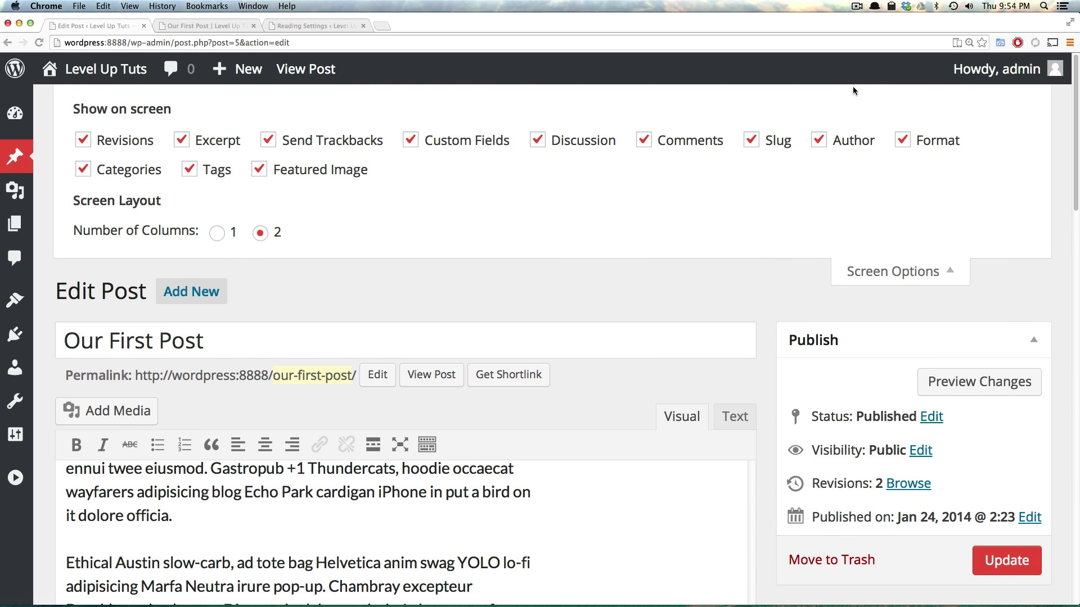
pyautogui.click(131, 144)
pyautogui.click(211, 141)
pyautogui.click(300, 143)
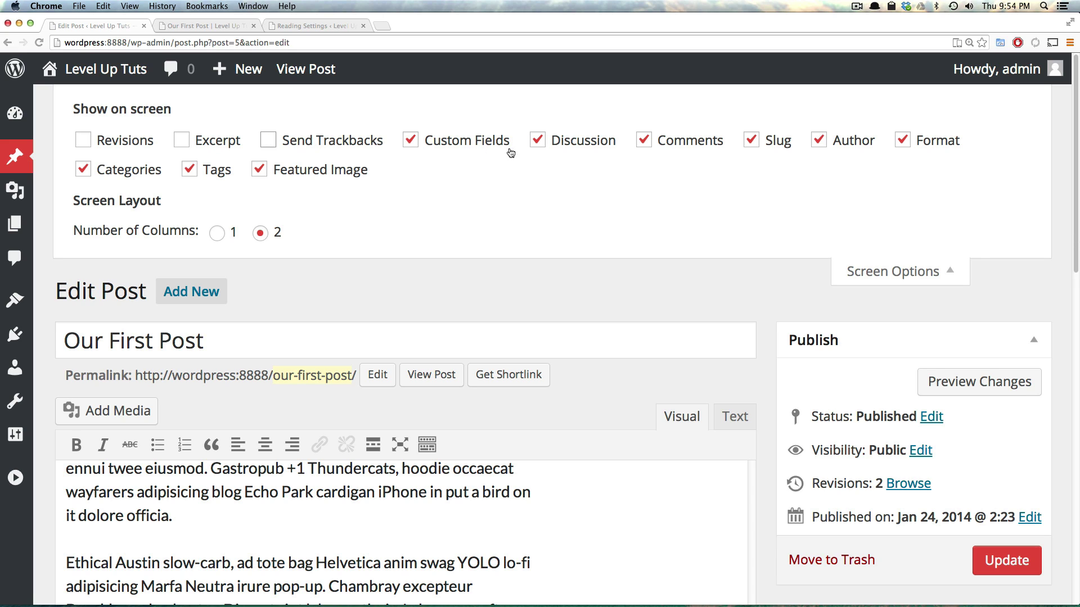
pyautogui.click(487, 149)
pyautogui.click(590, 146)
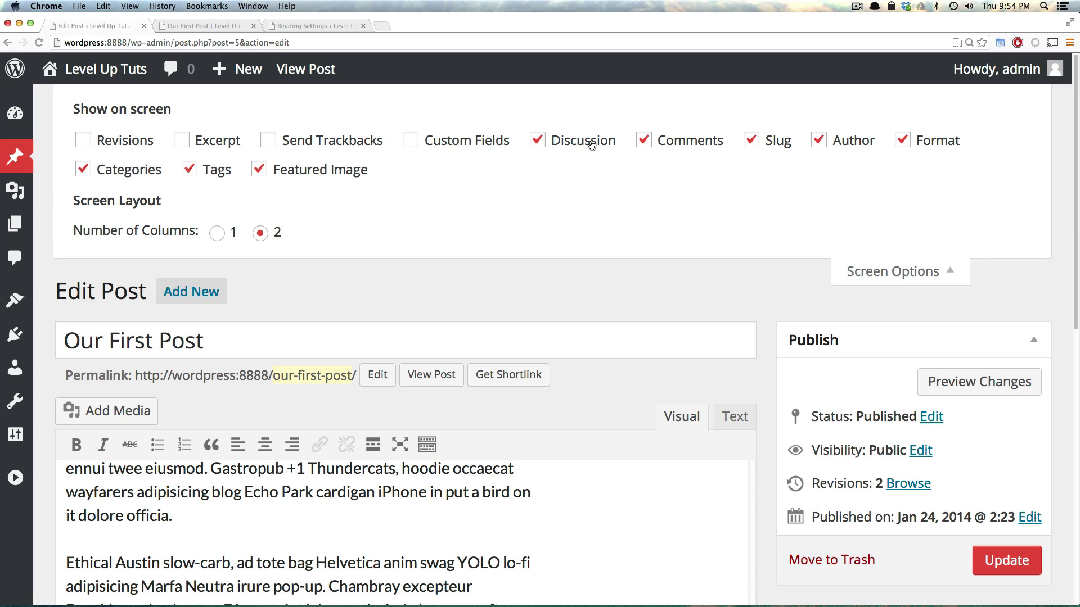
# Hide the Comments, Slug, Author and Format boxes, then update the post.
pyautogui.click(662, 145)
pyautogui.click(773, 143)
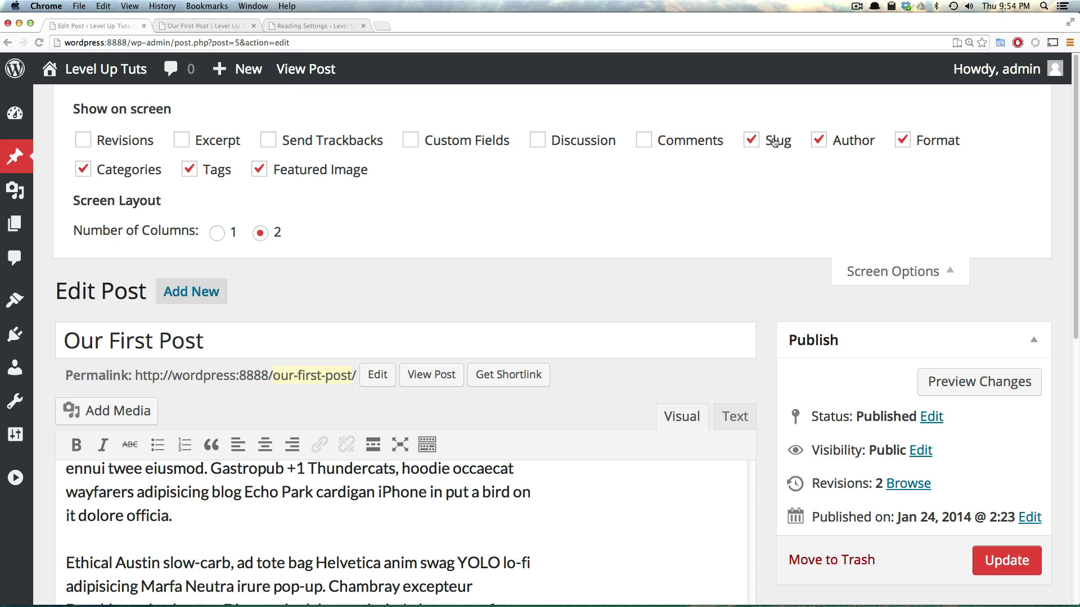
pyautogui.click(853, 142)
pyautogui.click(925, 148)
pyautogui.click(854, 273)
pyautogui.click(1022, 386)
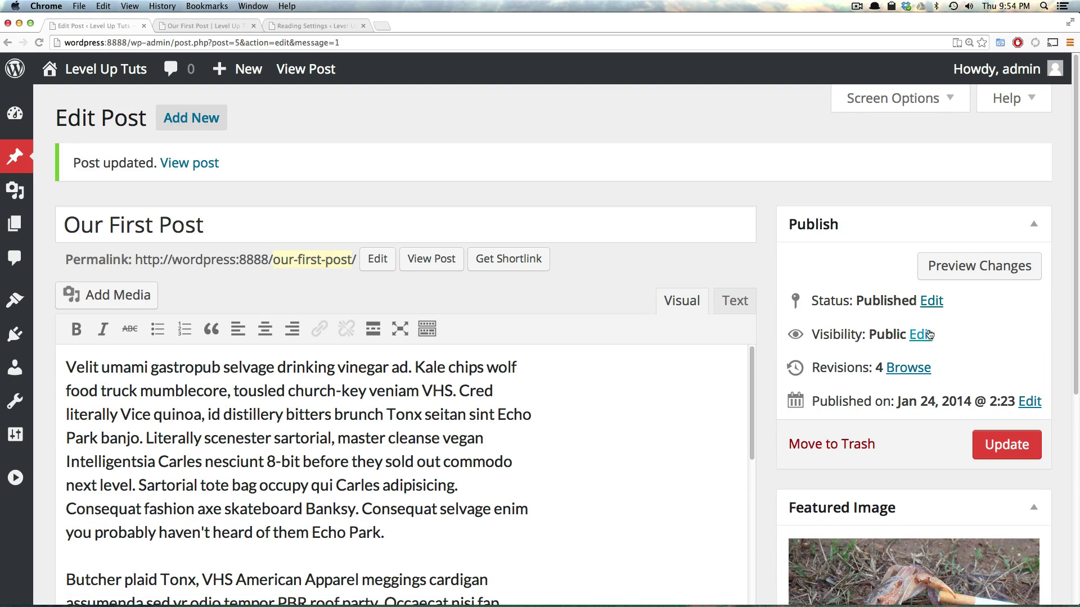
# Create a blank draft via New > Post in the admin bar and review its boxes.
pyautogui.moveTo(228, 70)
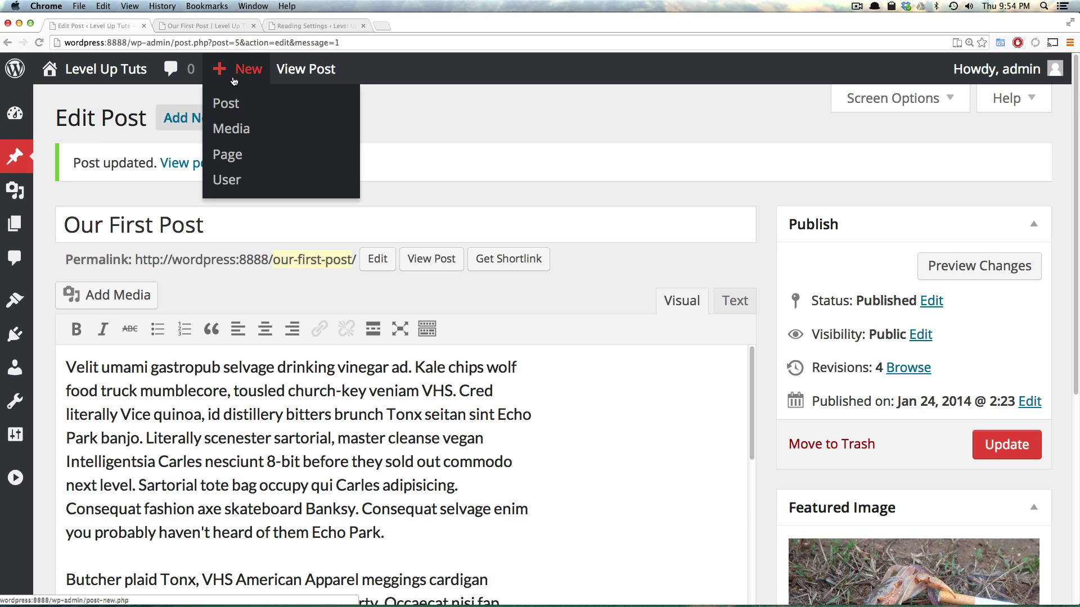
pyautogui.click(224, 104)
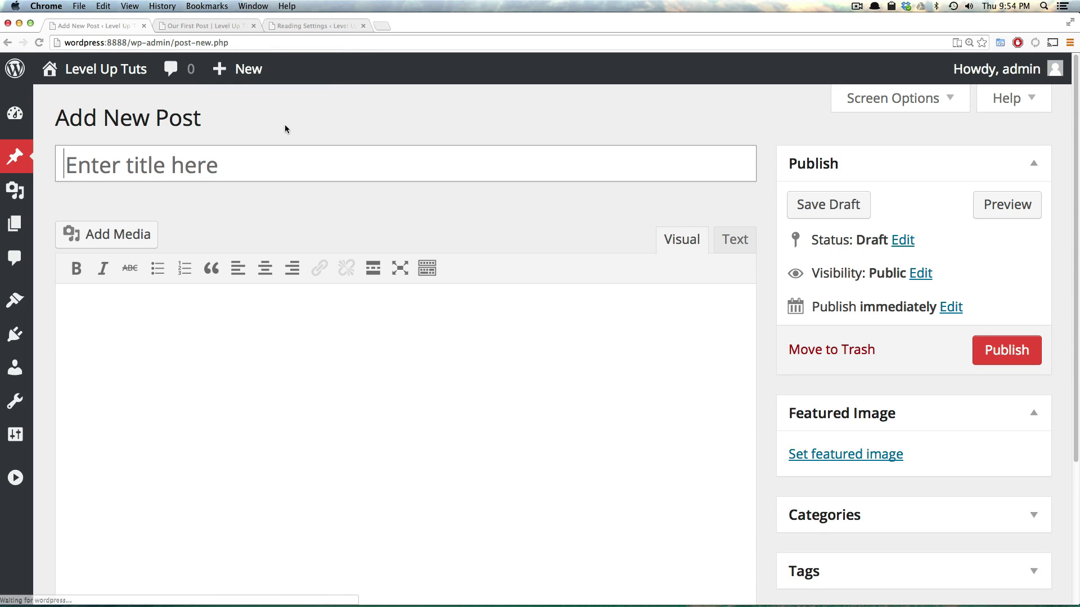
pyautogui.scroll(-5, 482, 368)
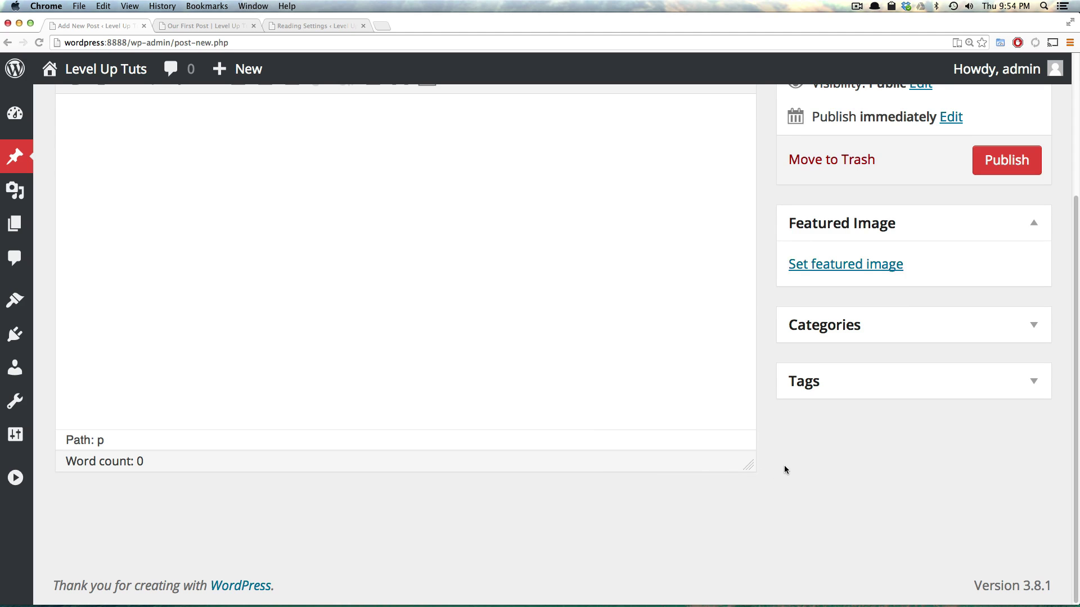
pyautogui.scroll(5, 785, 472)
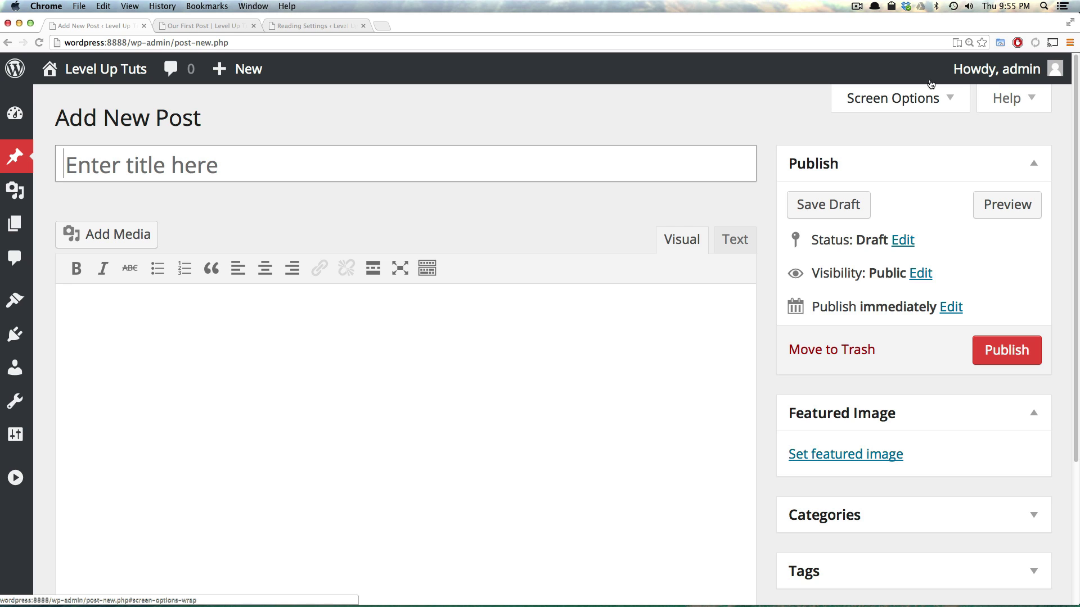
pyautogui.moveTo(980, 69)
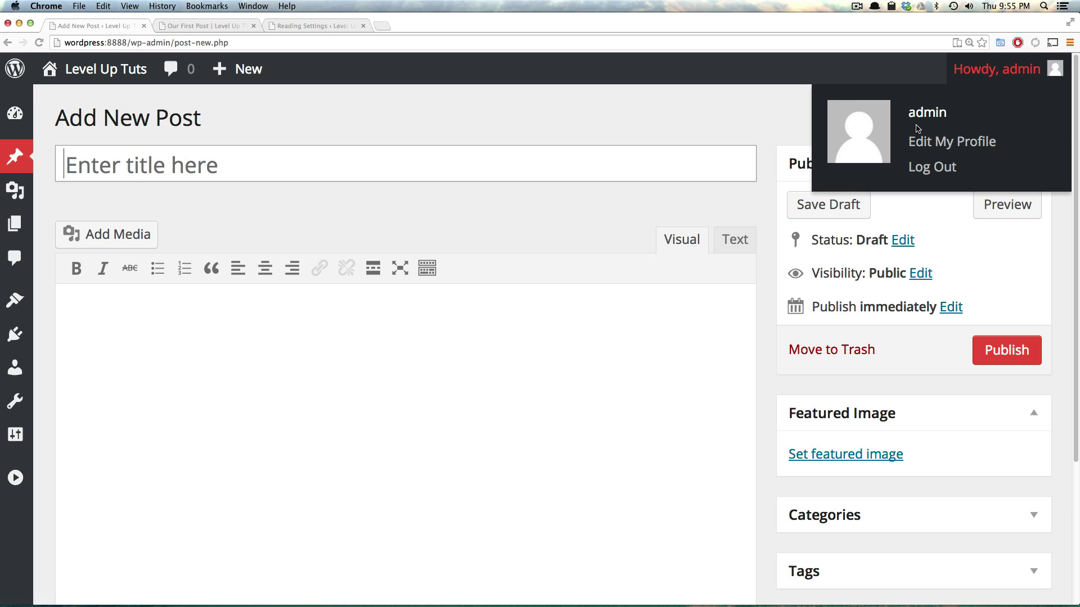